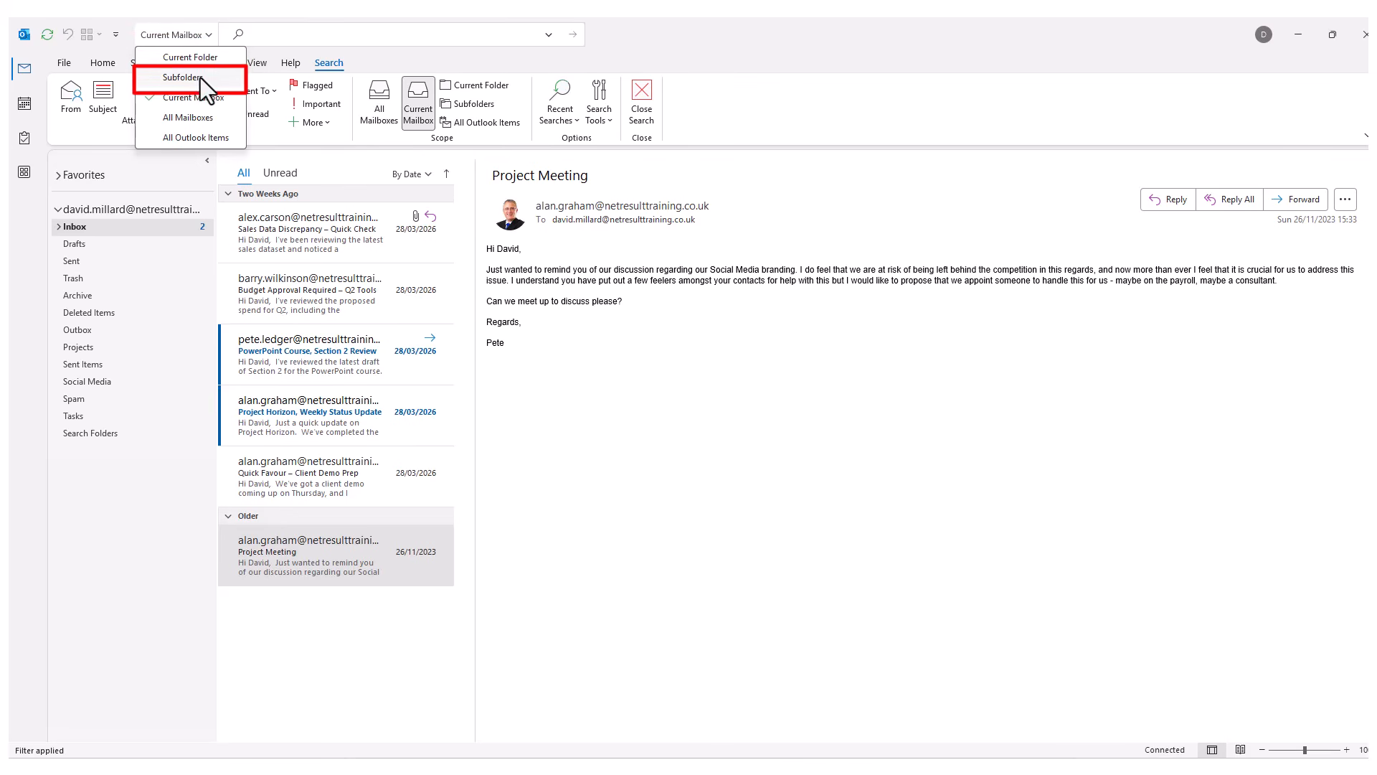
Run the suggested 'social media' search across All Mailboxes, then clear it to show the Inbox again.
left_click(191, 120)
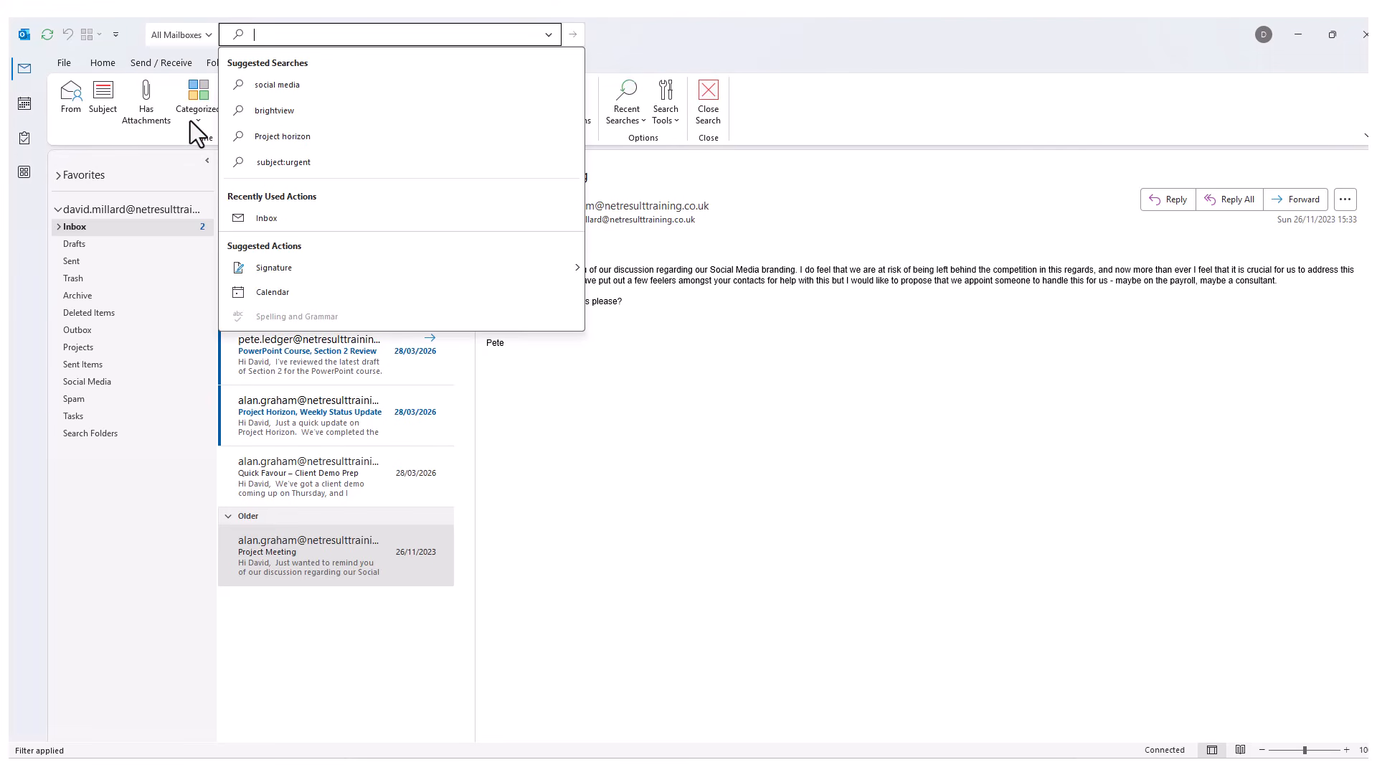
left_click(285, 85)
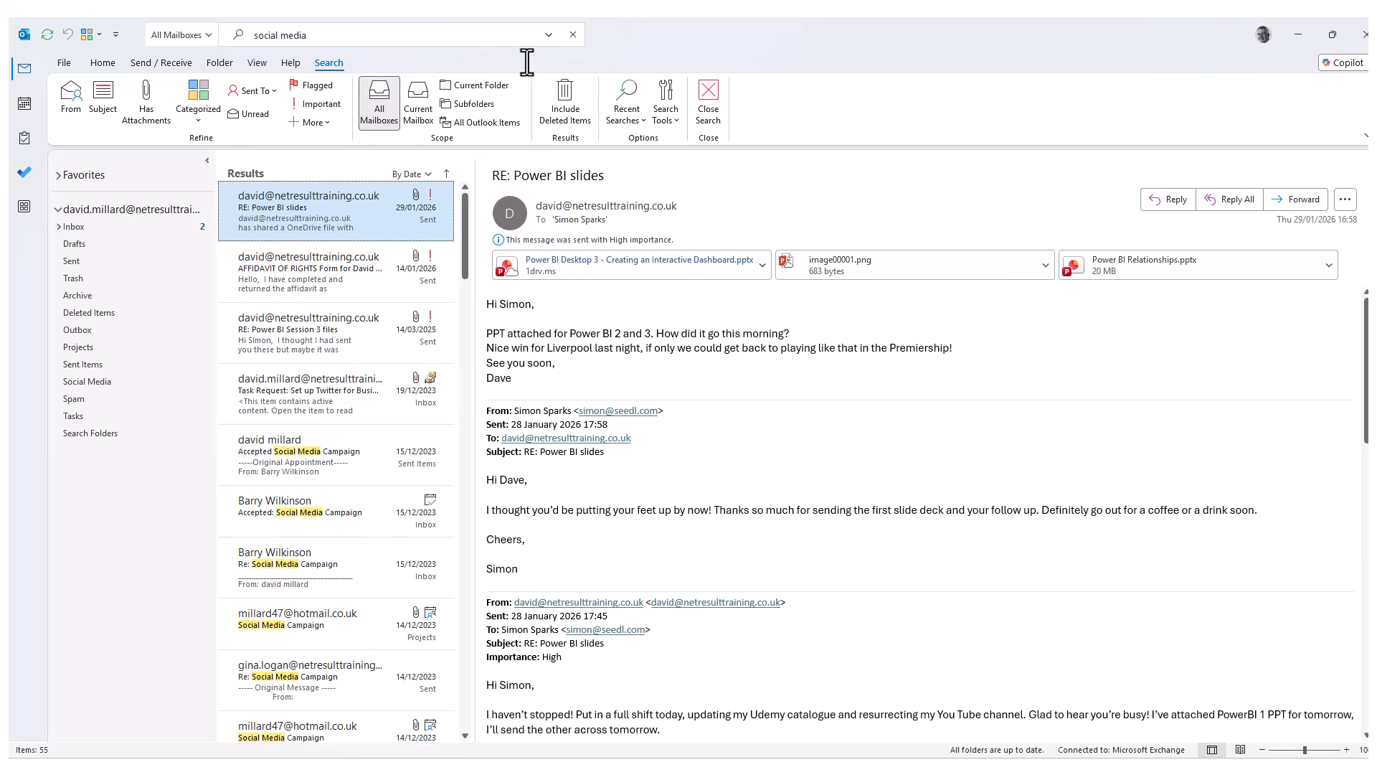
left_click(573, 35)
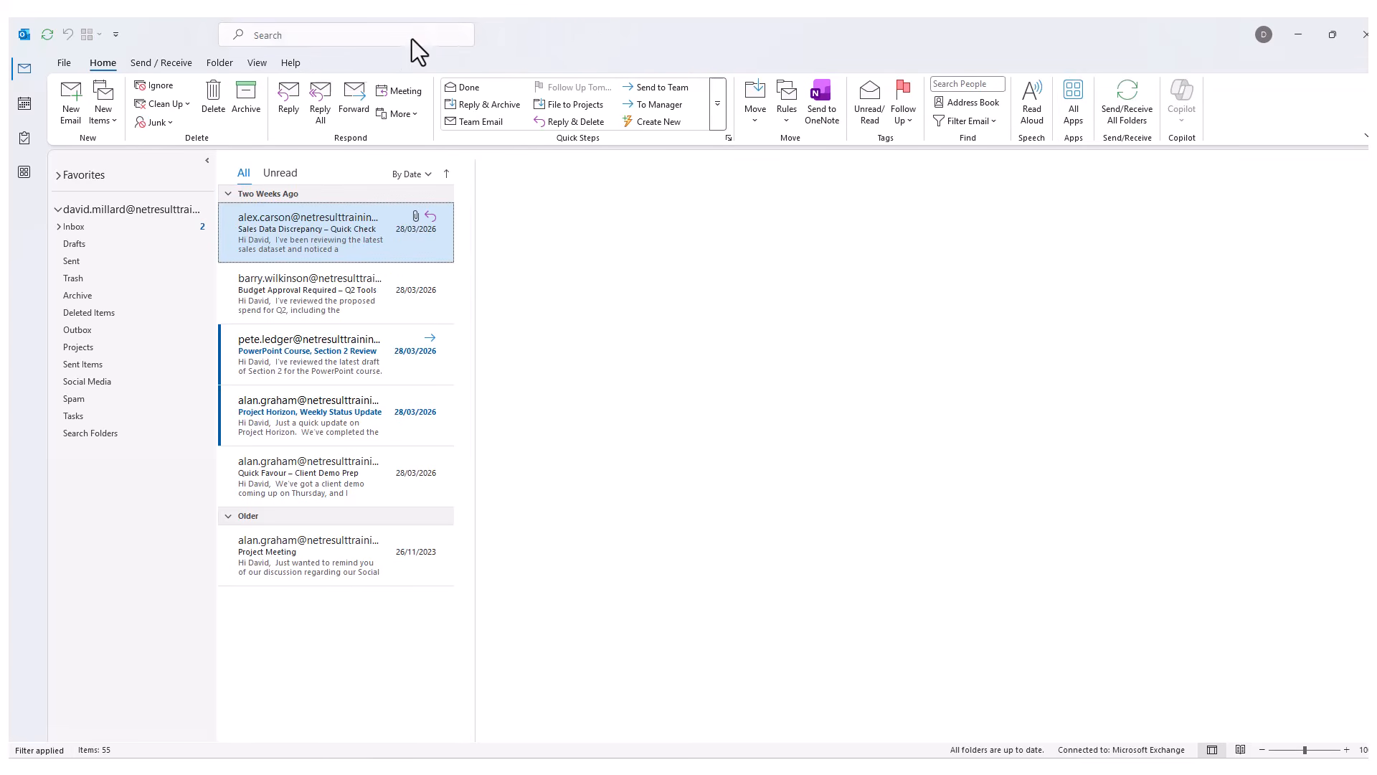
Expand the advanced search panel with Current Mailbox scope, leaving Attachments and Received blank.
left_click(269, 35)
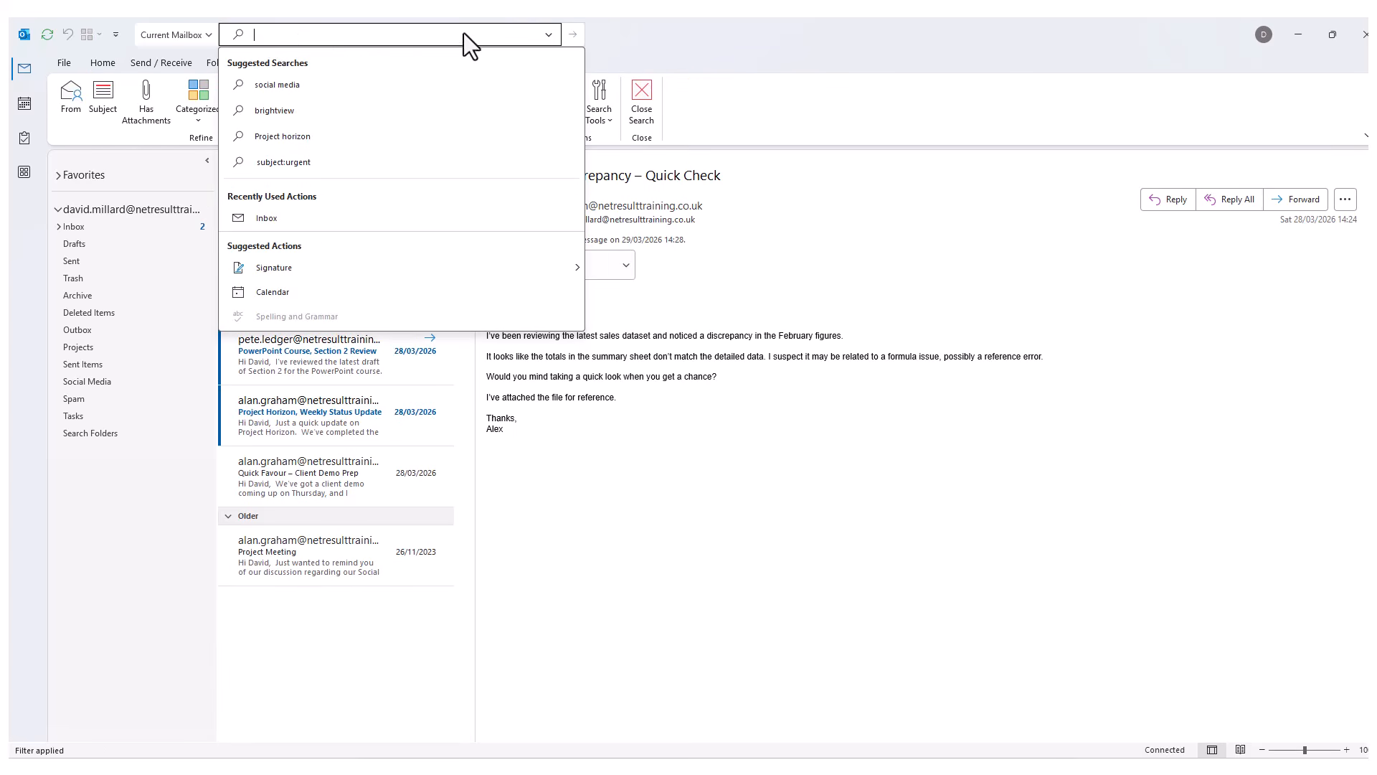
left_click(547, 35)
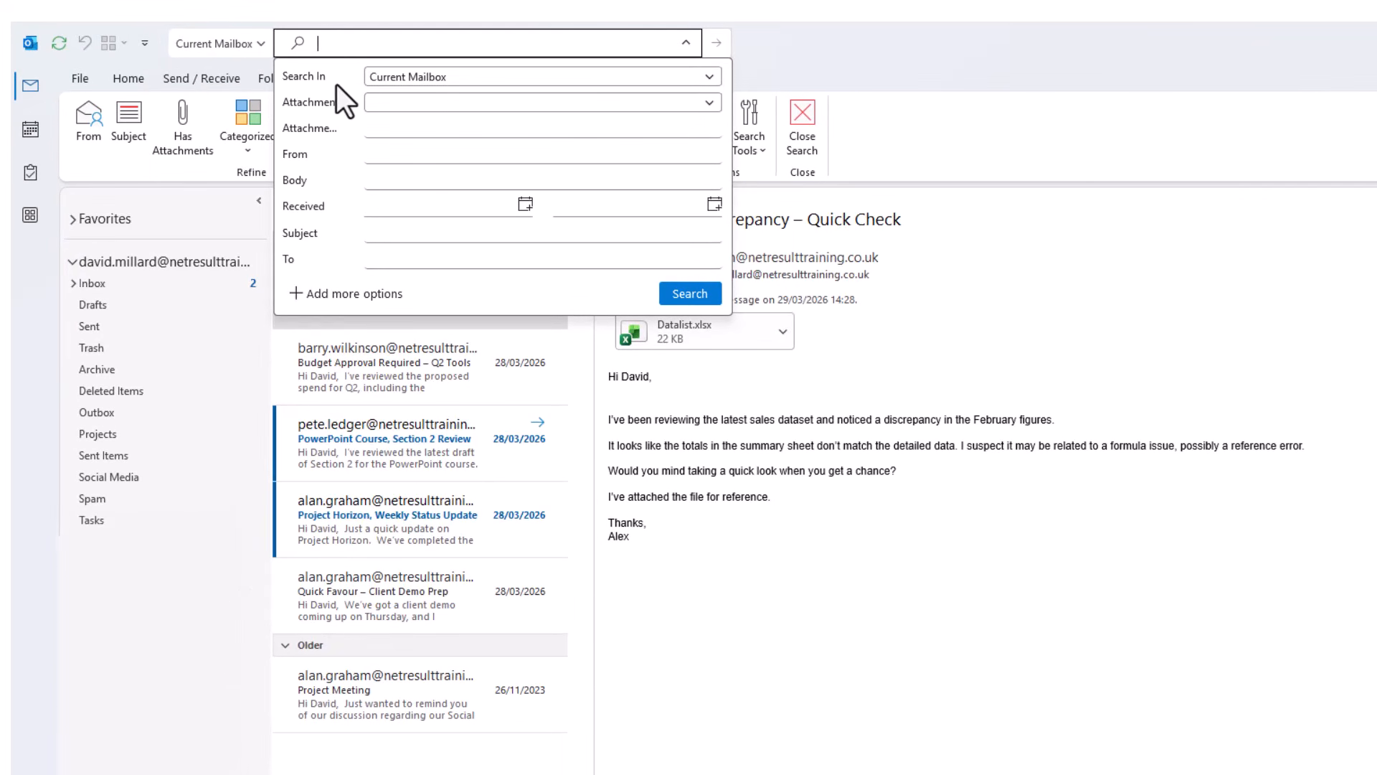
left_click(709, 76)
left_click(709, 76)
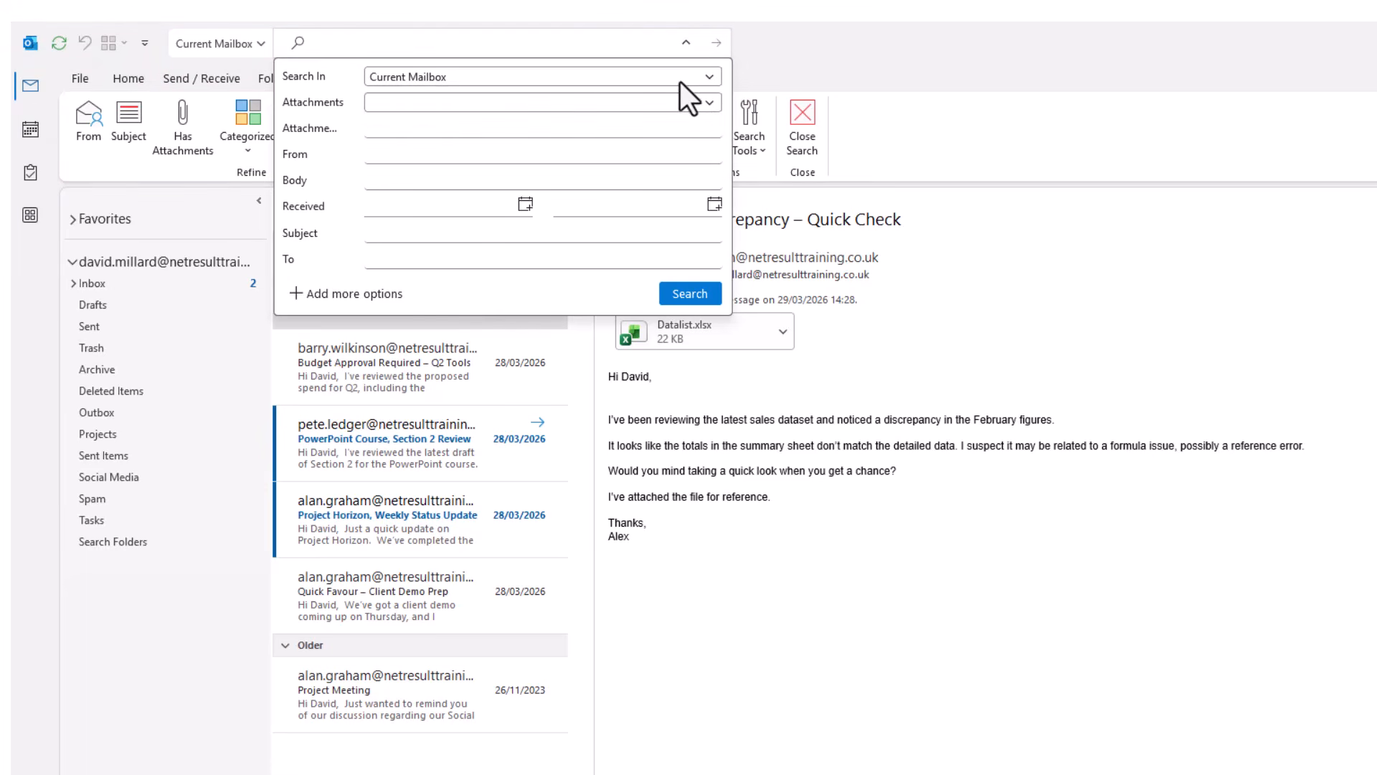
left_click(710, 104)
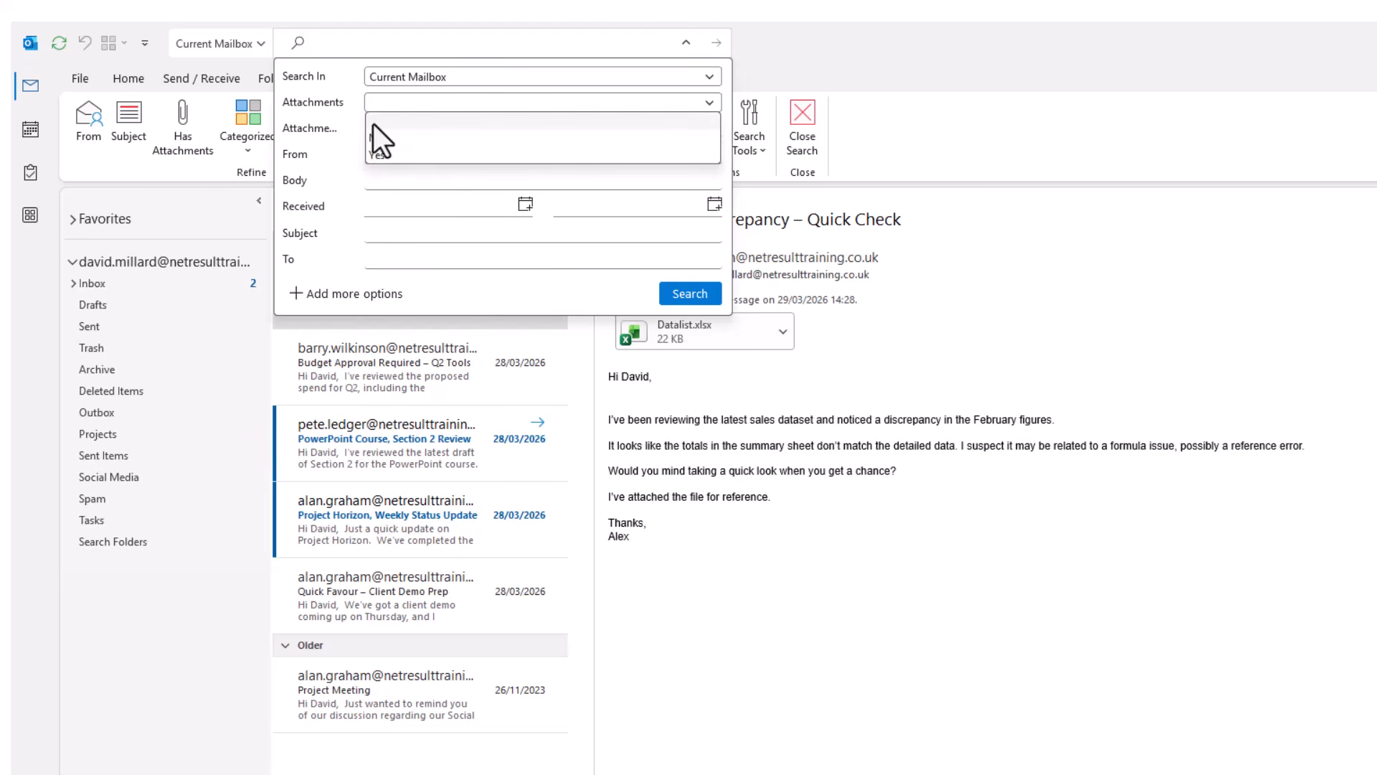
left_click(380, 102)
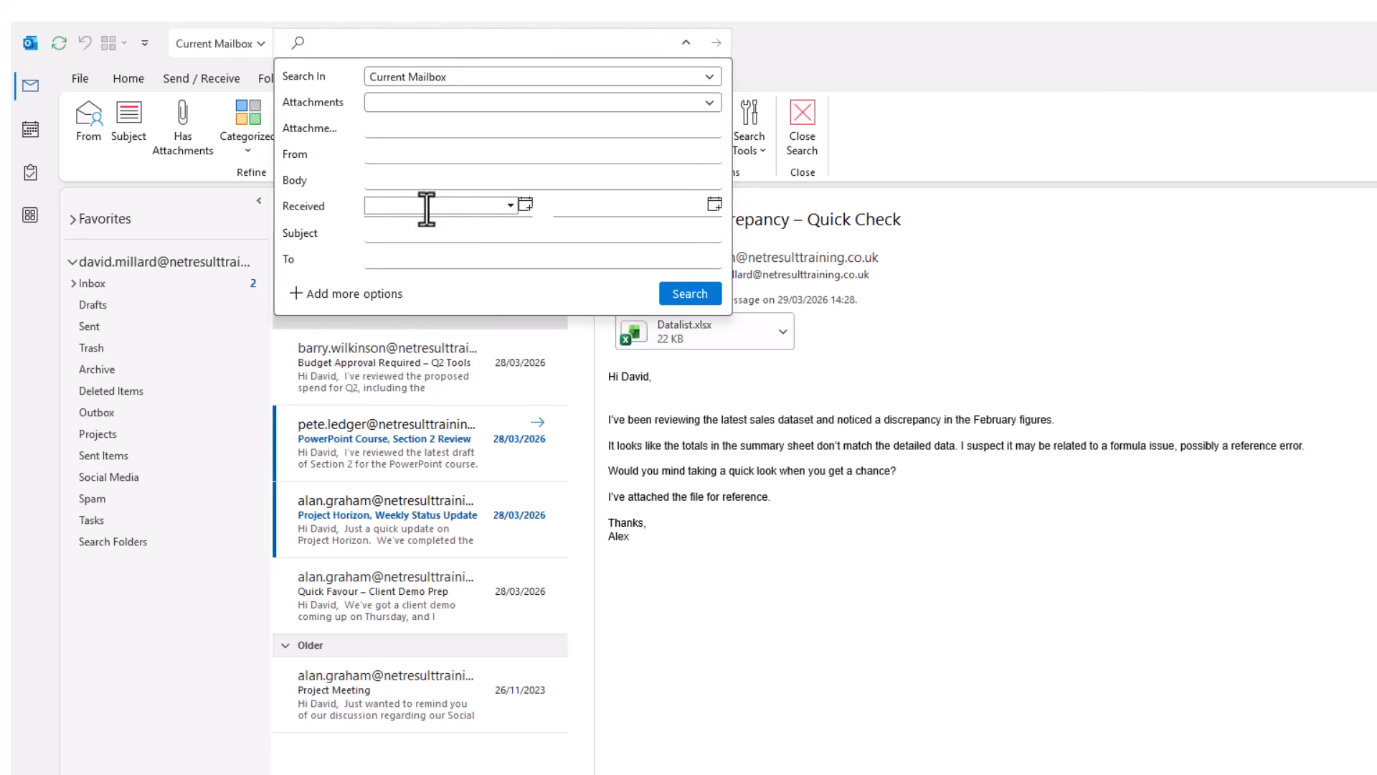
left_click(510, 206)
left_click(380, 234)
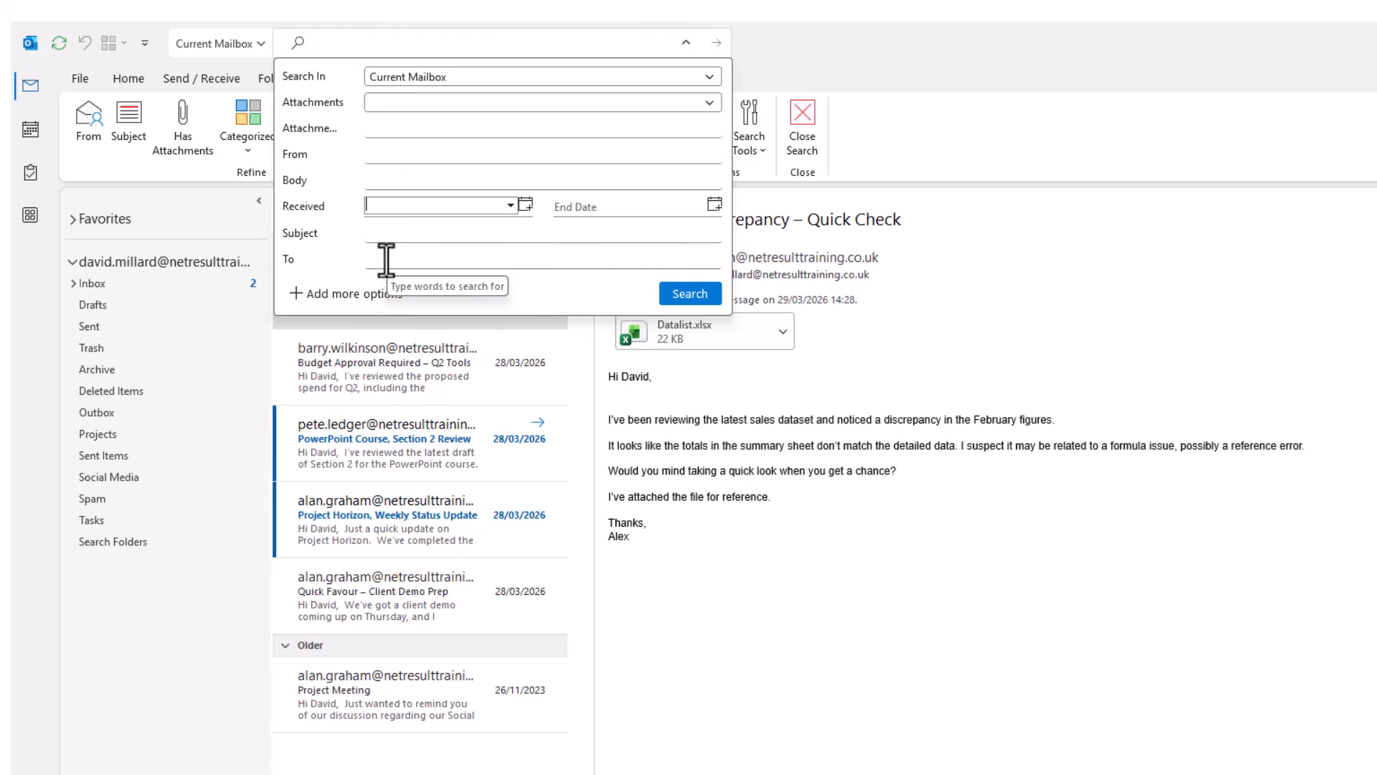
left_click(386, 152)
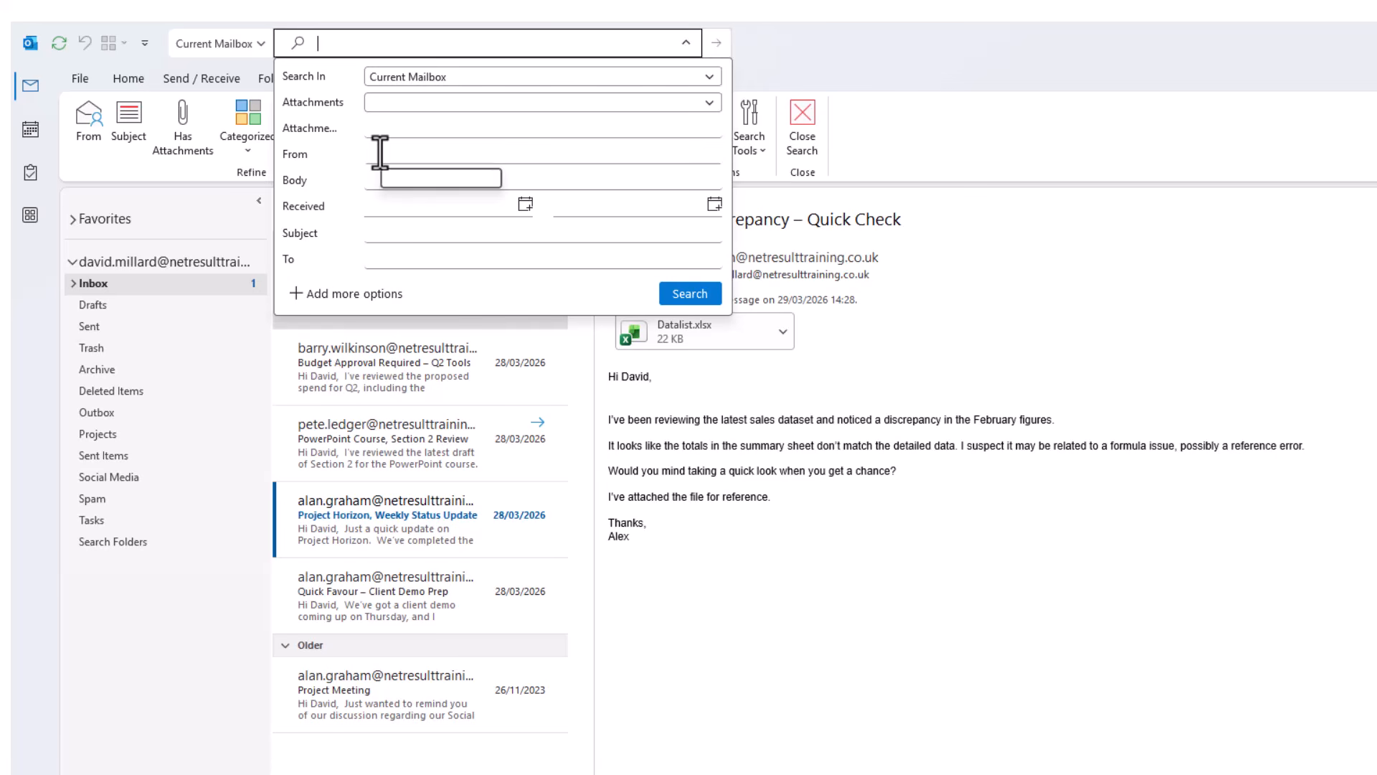
Search the current mailbox by a particular sender's name in the From field, then clear the search.
left_click(385, 155)
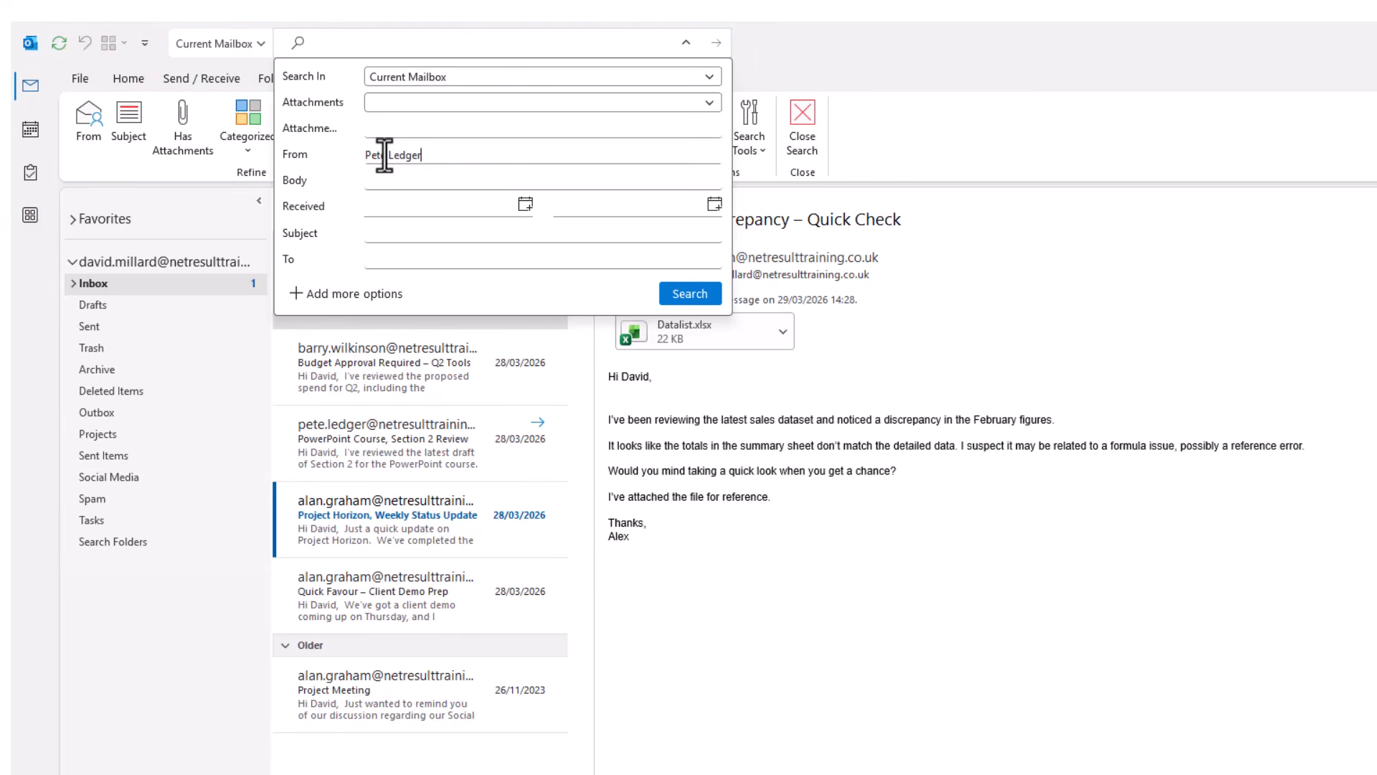
left_click(667, 294)
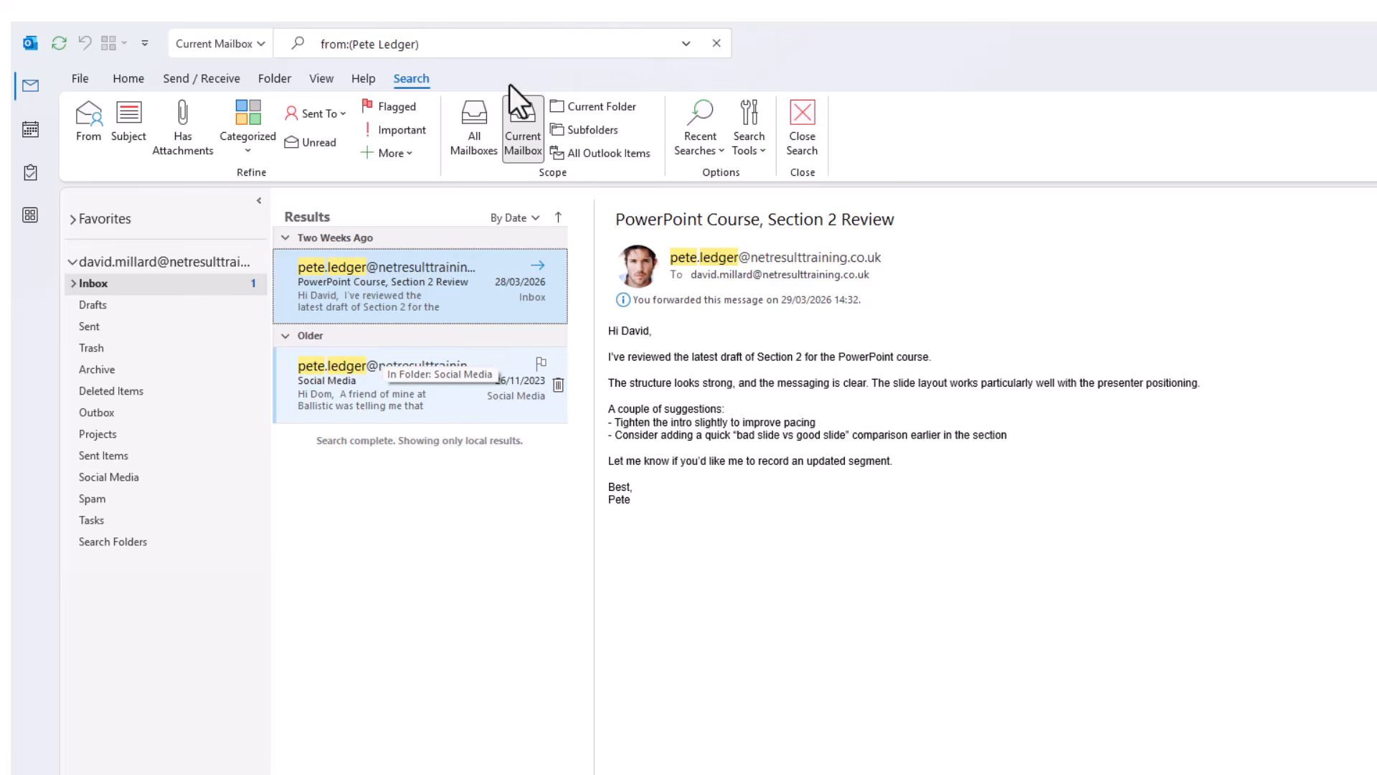
left_click(717, 43)
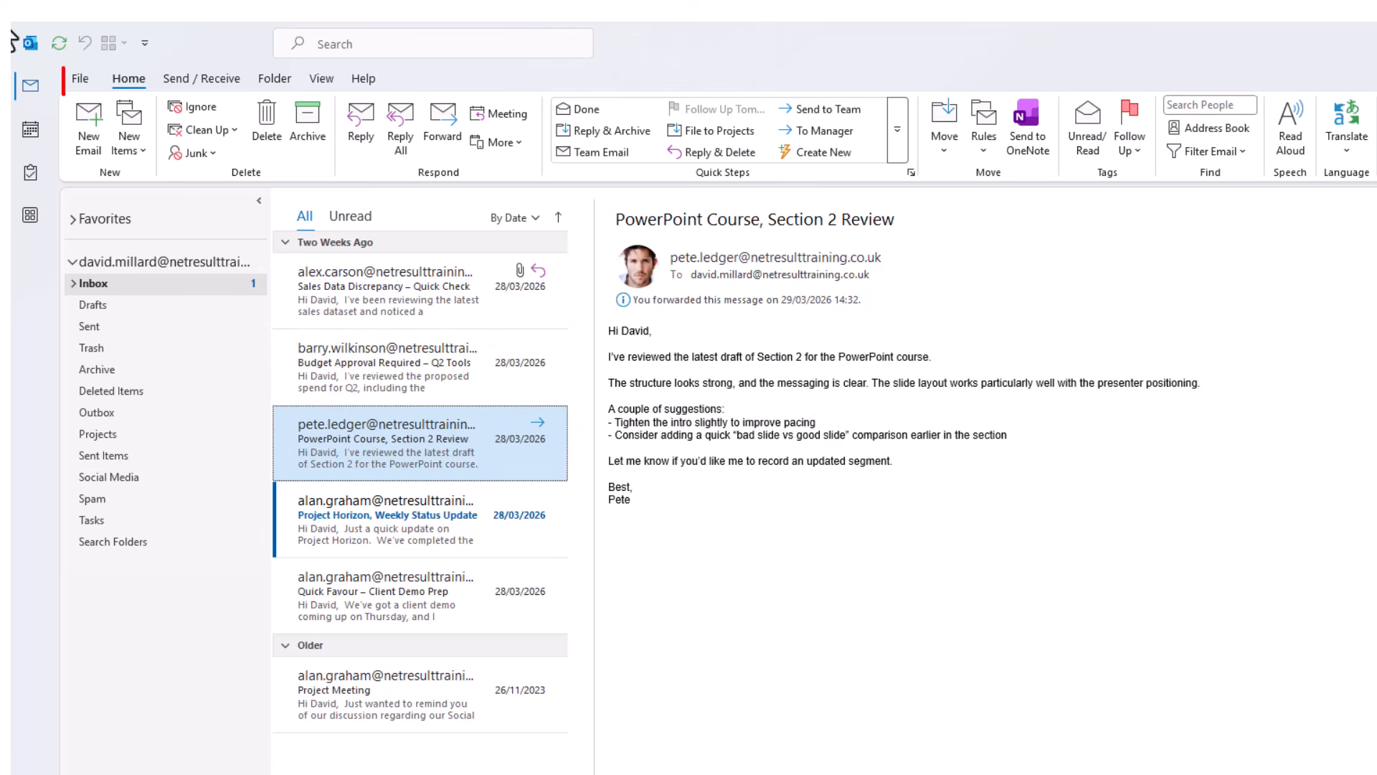
Open Indexing Options from File > Options > Search and move the window to the screen centre.
left_click(80, 79)
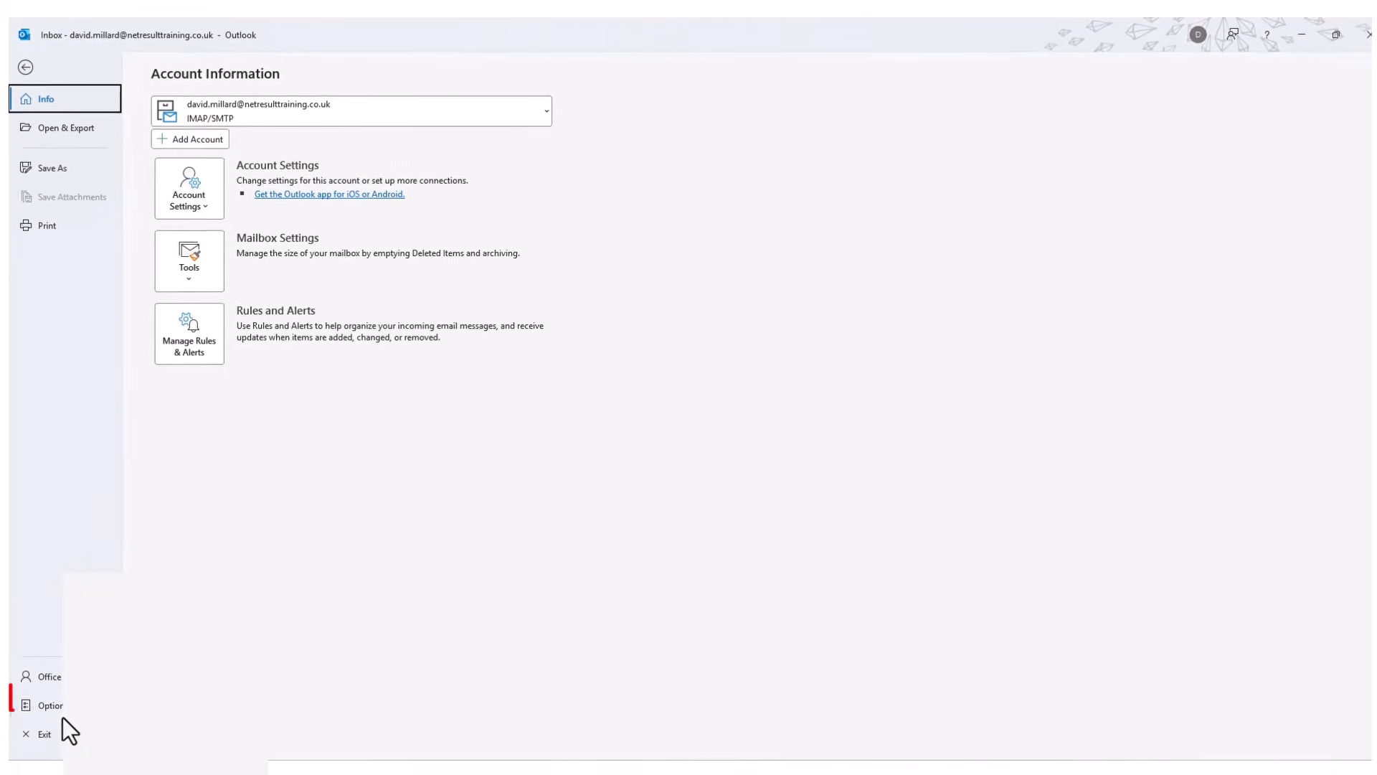
left_click(57, 700)
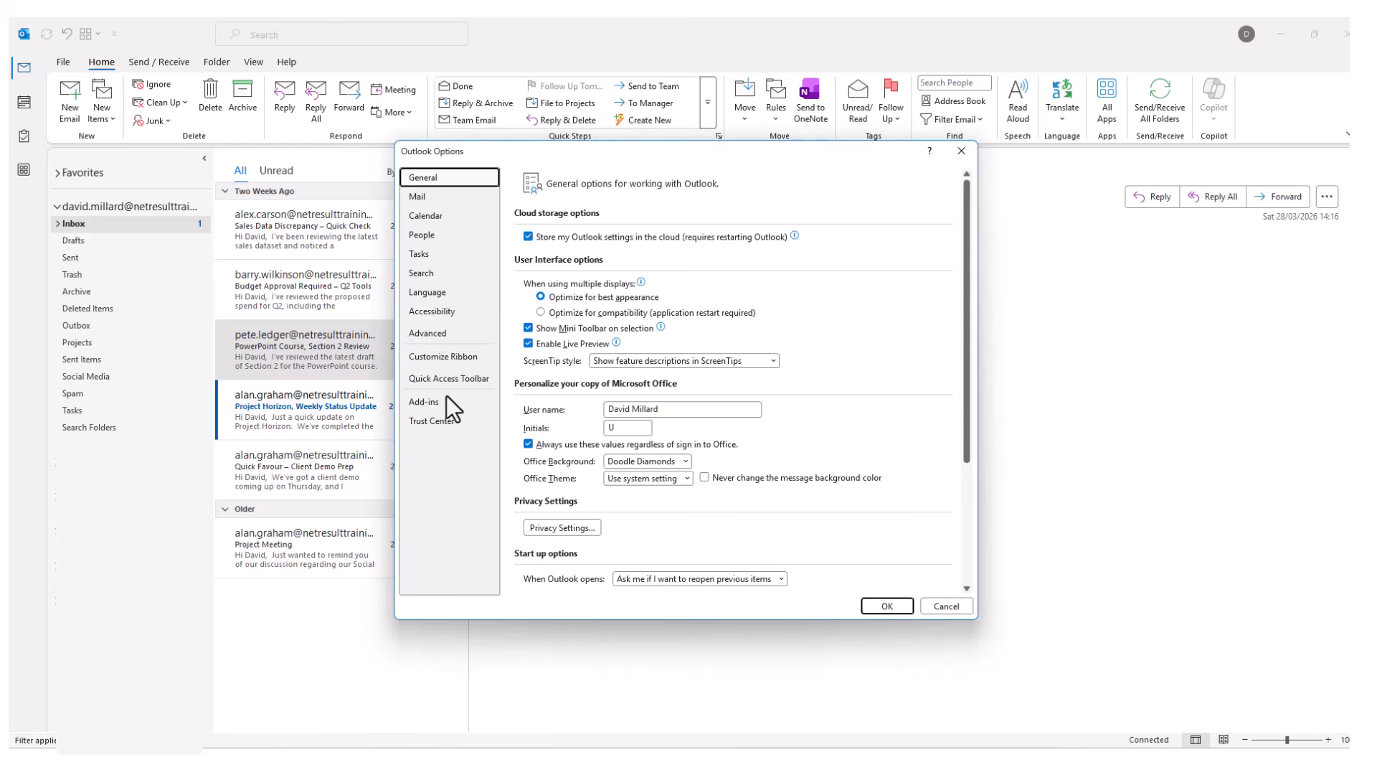
left_click(431, 276)
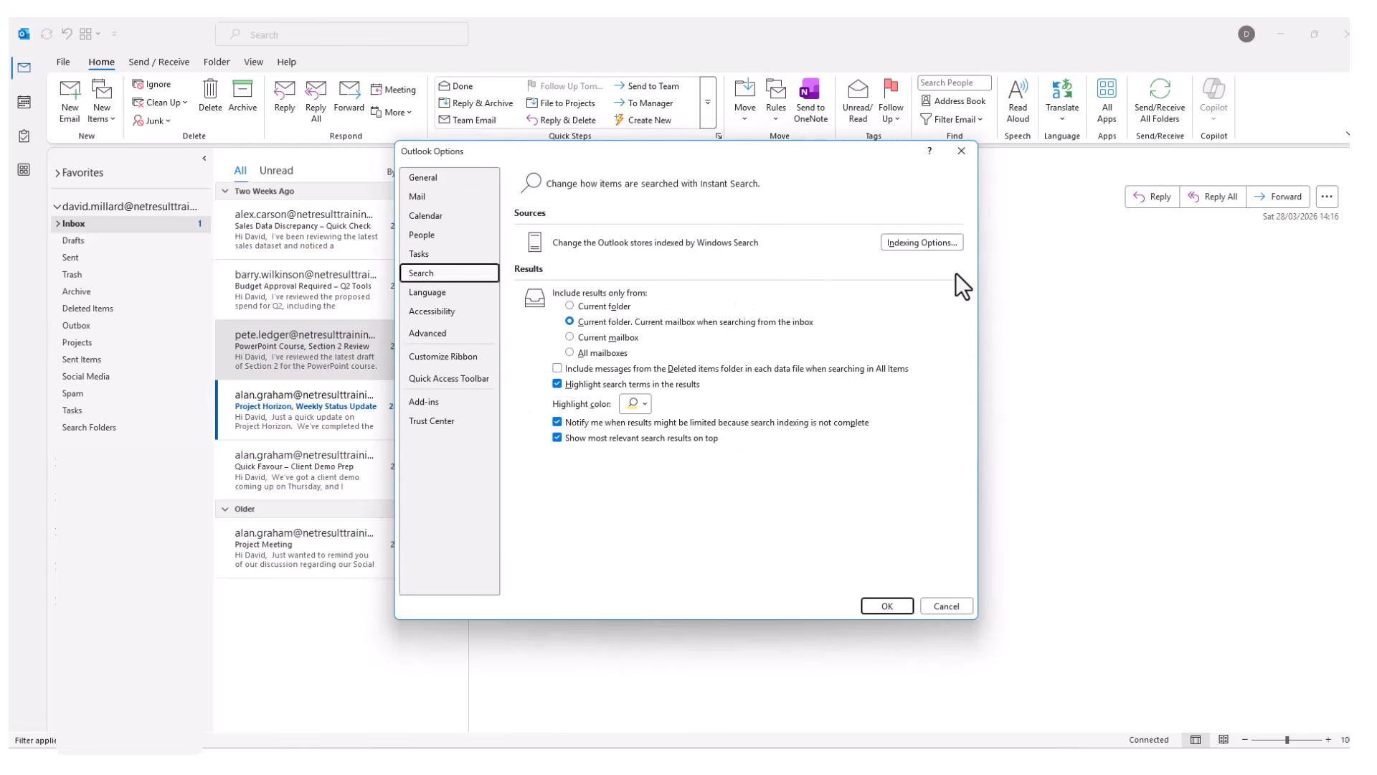
left_click(928, 243)
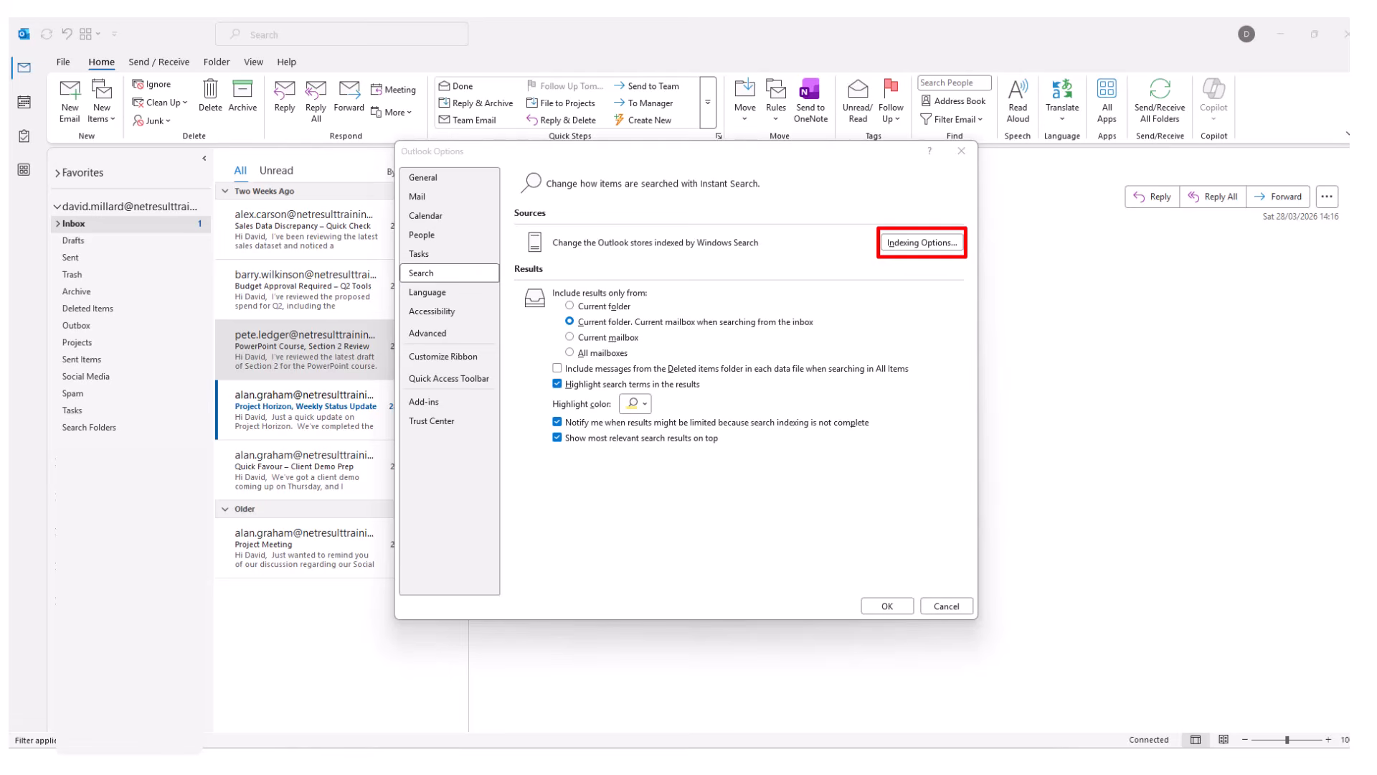
left_click_drag(1108, 243, 806, 235)
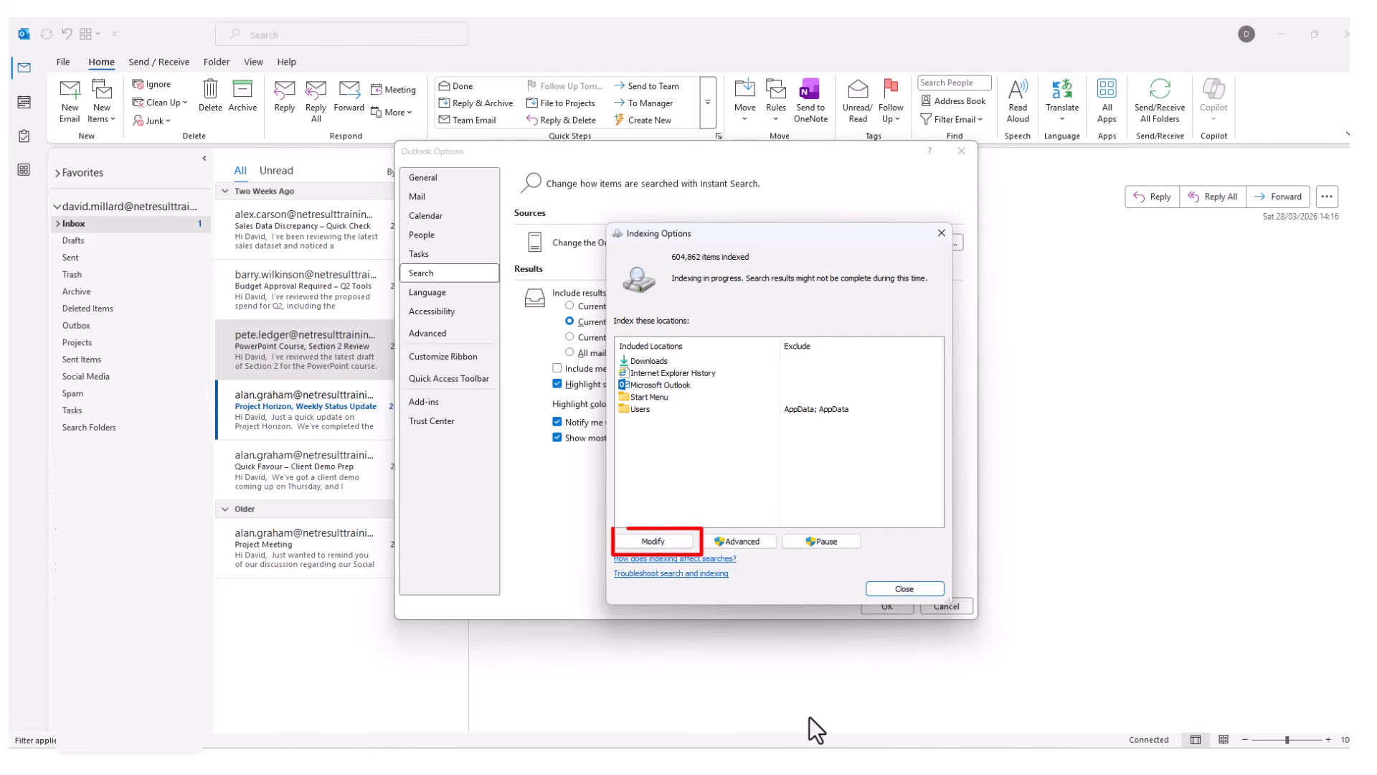
Uncheck Internet Explorer History in Indexed Locations and confirm with OK.
left_click(662, 540)
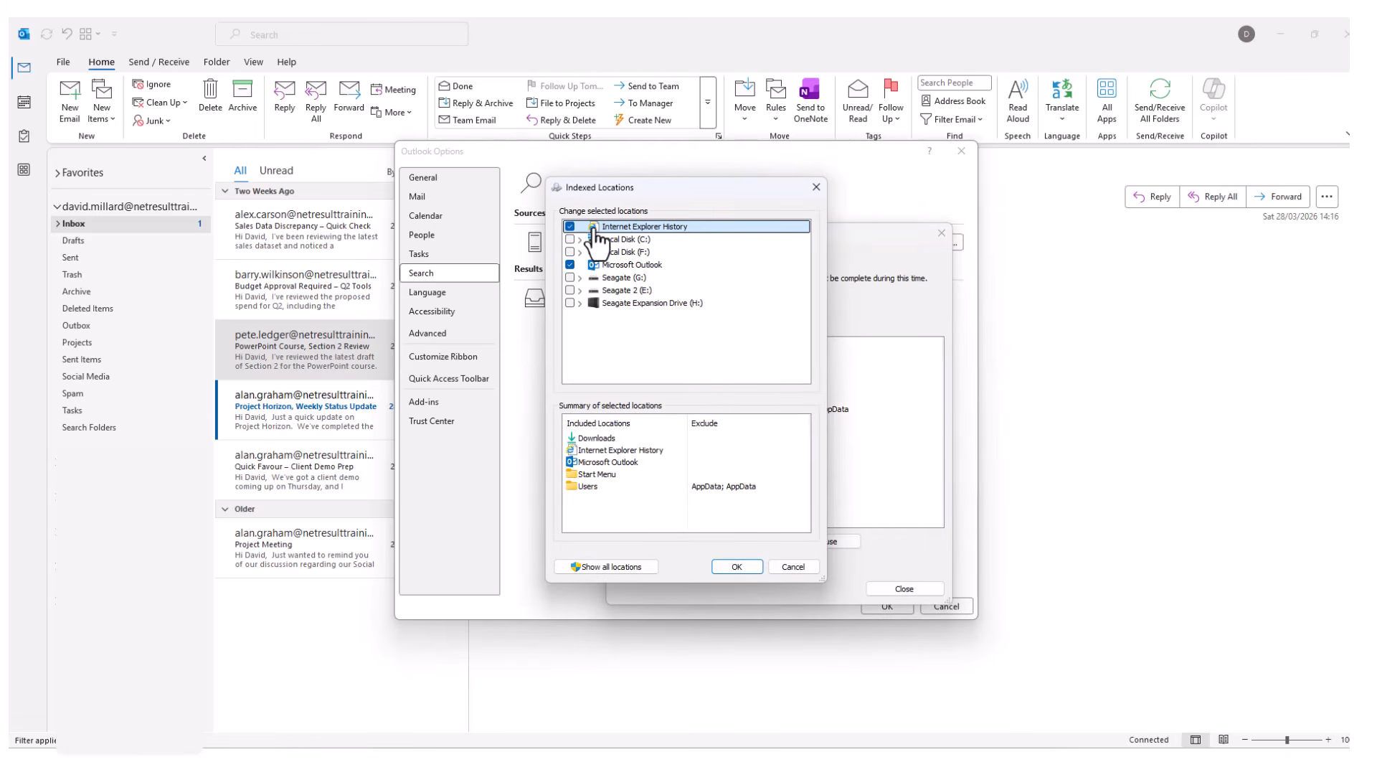
left_click(571, 226)
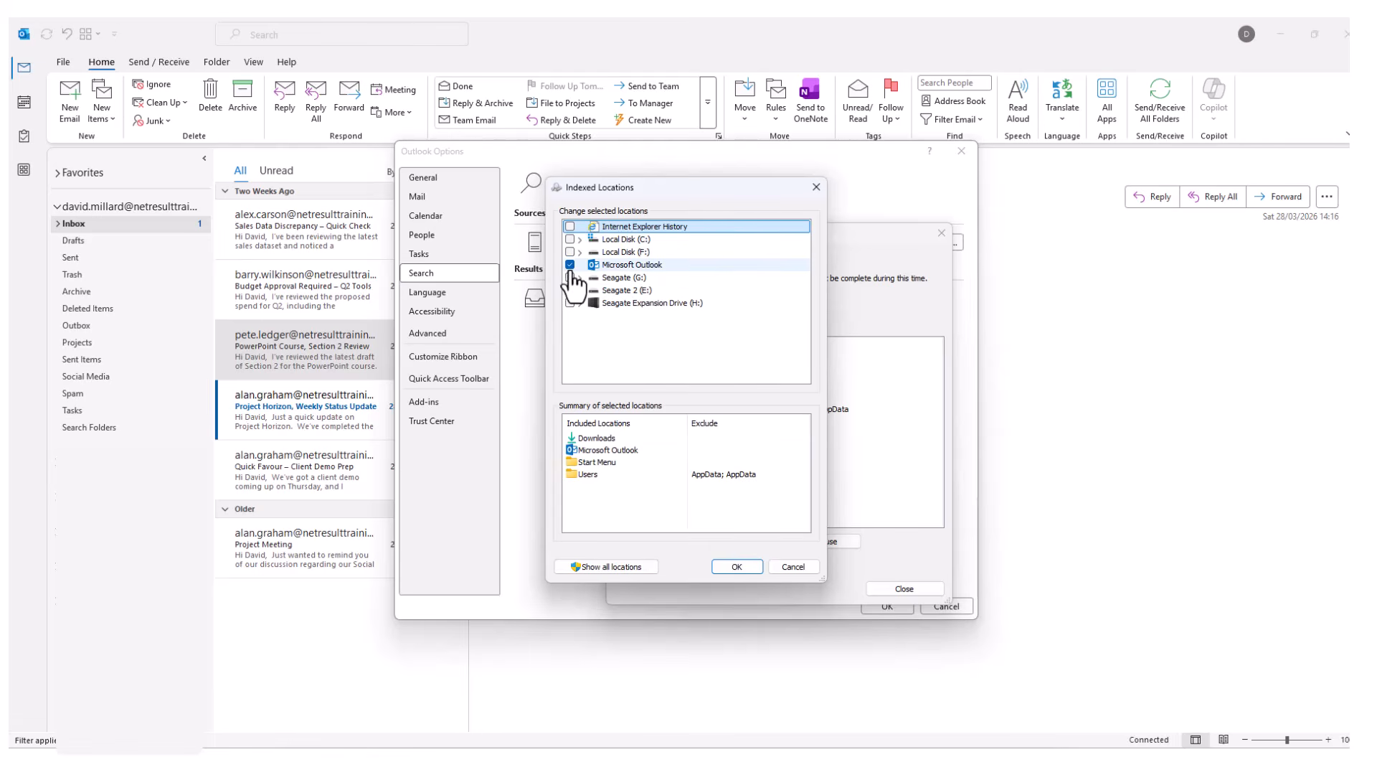
left_click(734, 566)
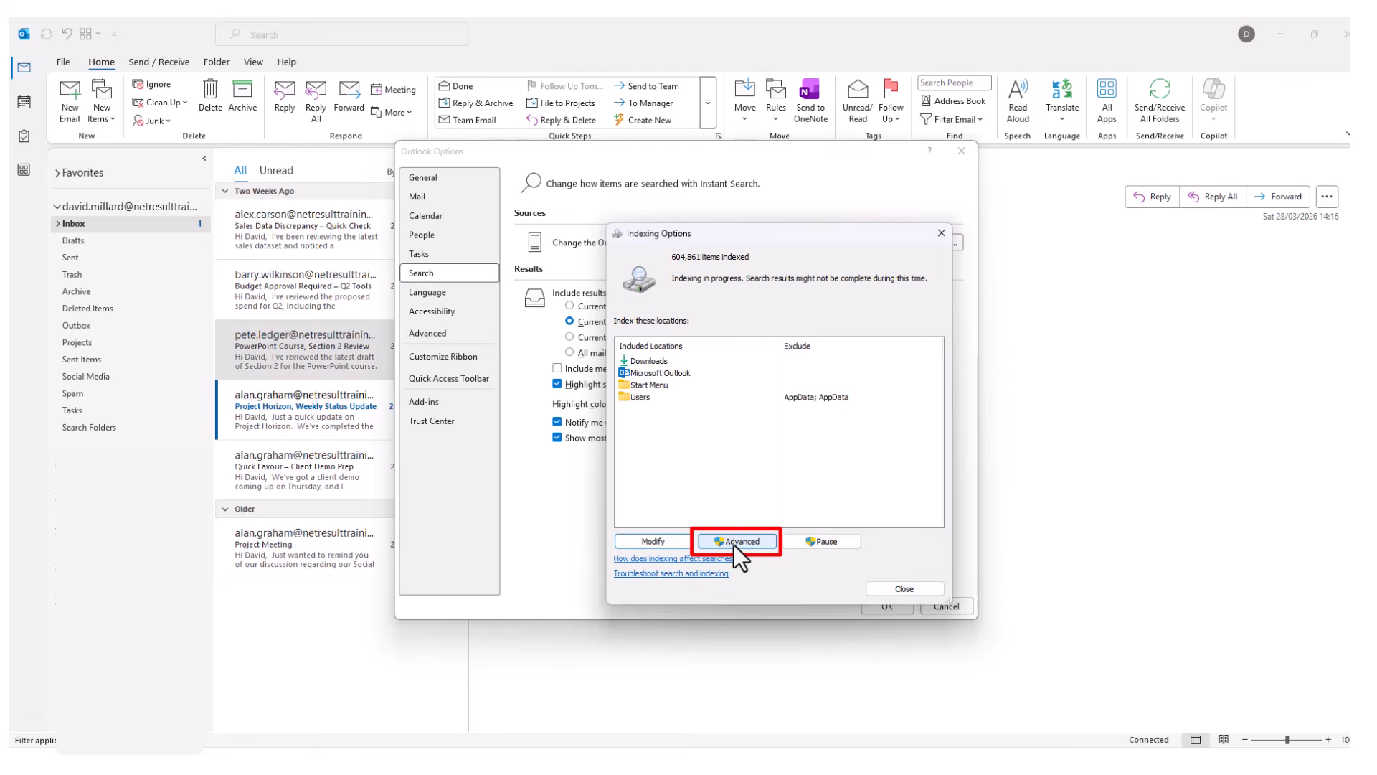
Cancel the Advanced indexing options without rebuilding, and close Indexing Options.
left_click(735, 543)
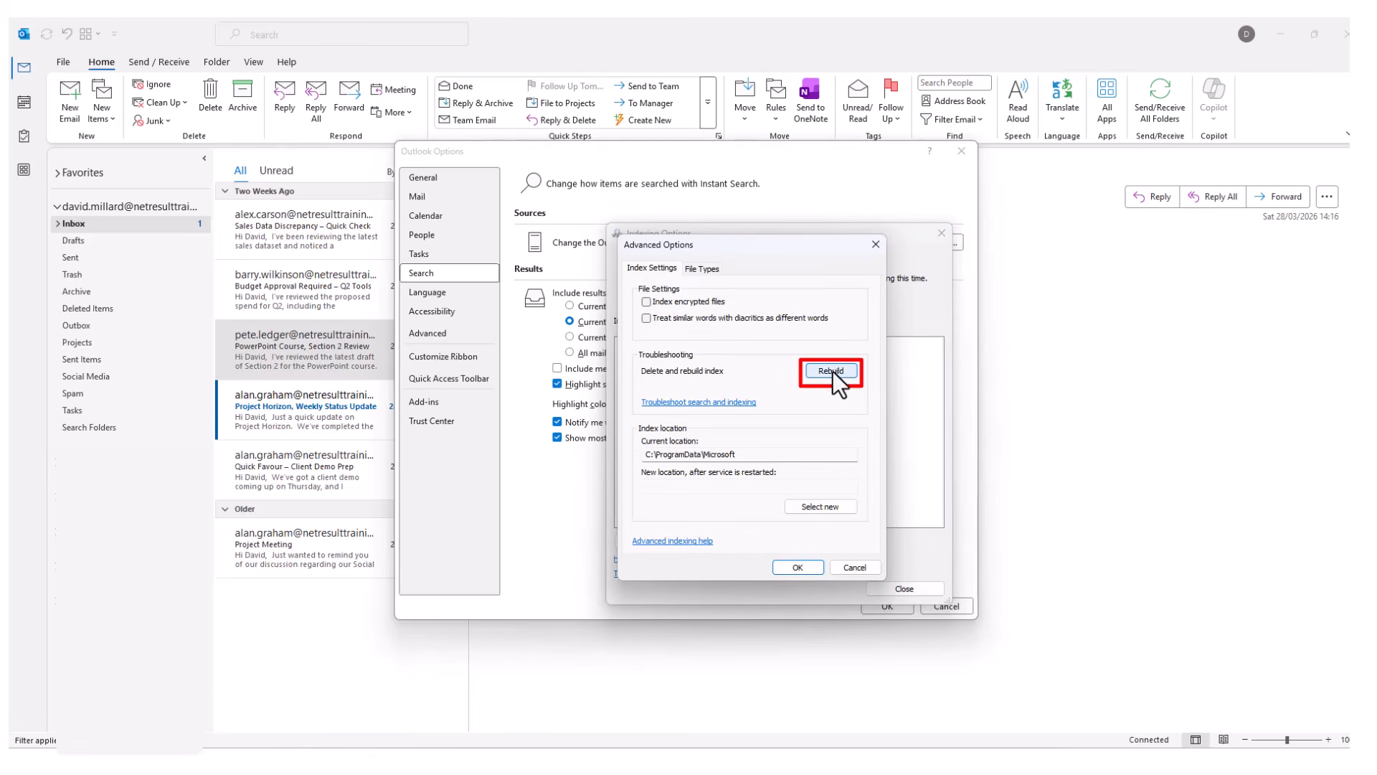
left_click(852, 568)
left_click(910, 589)
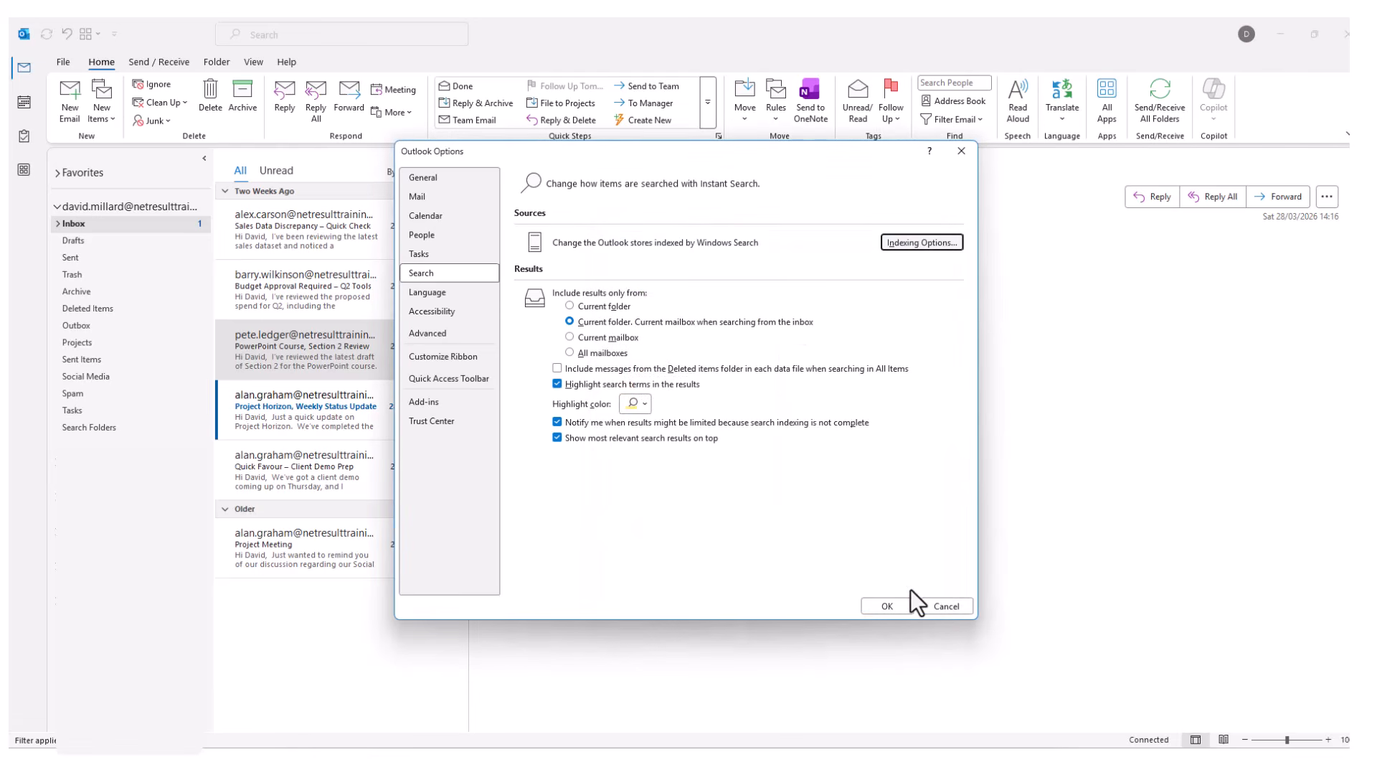
Cancel Outlook Options and maximise the browser window showing Outlook on the web.
left_click(941, 604)
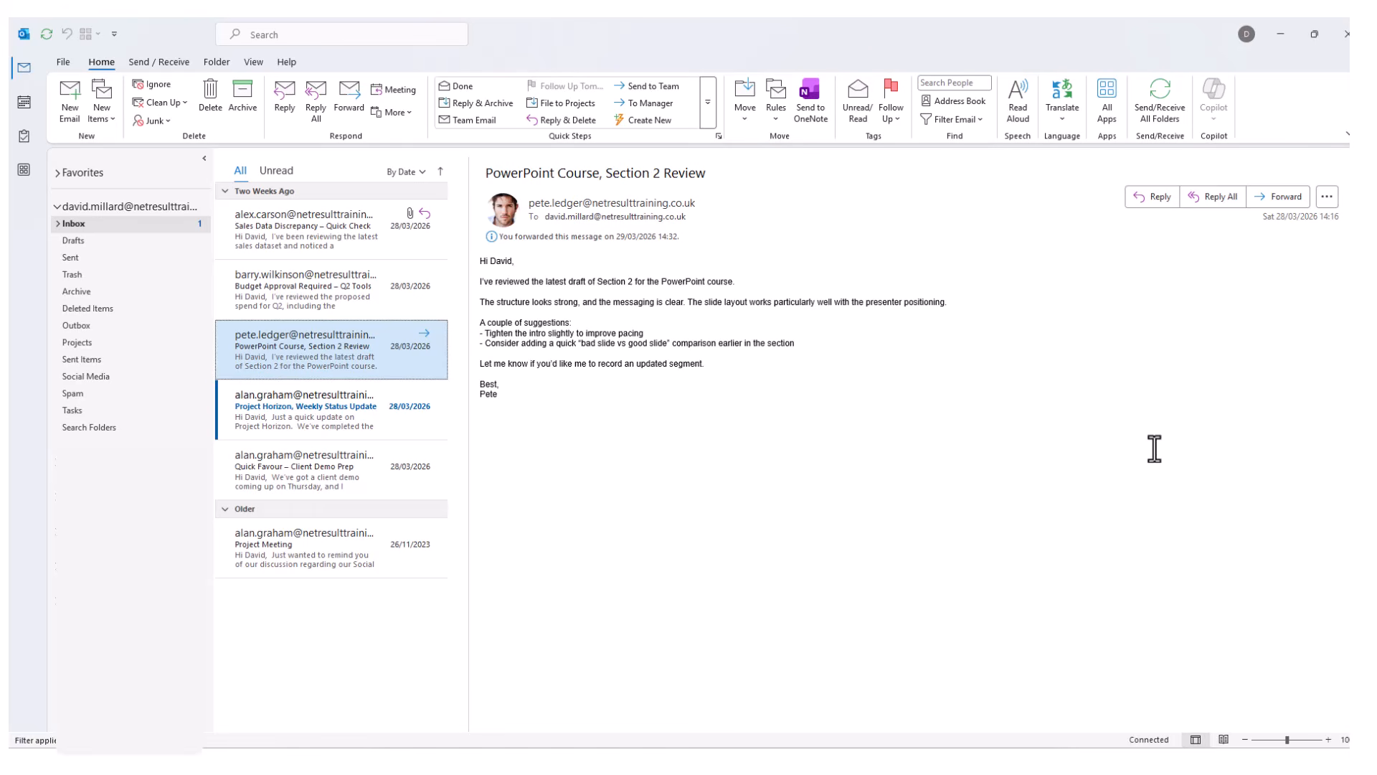
key("ctrl+n")
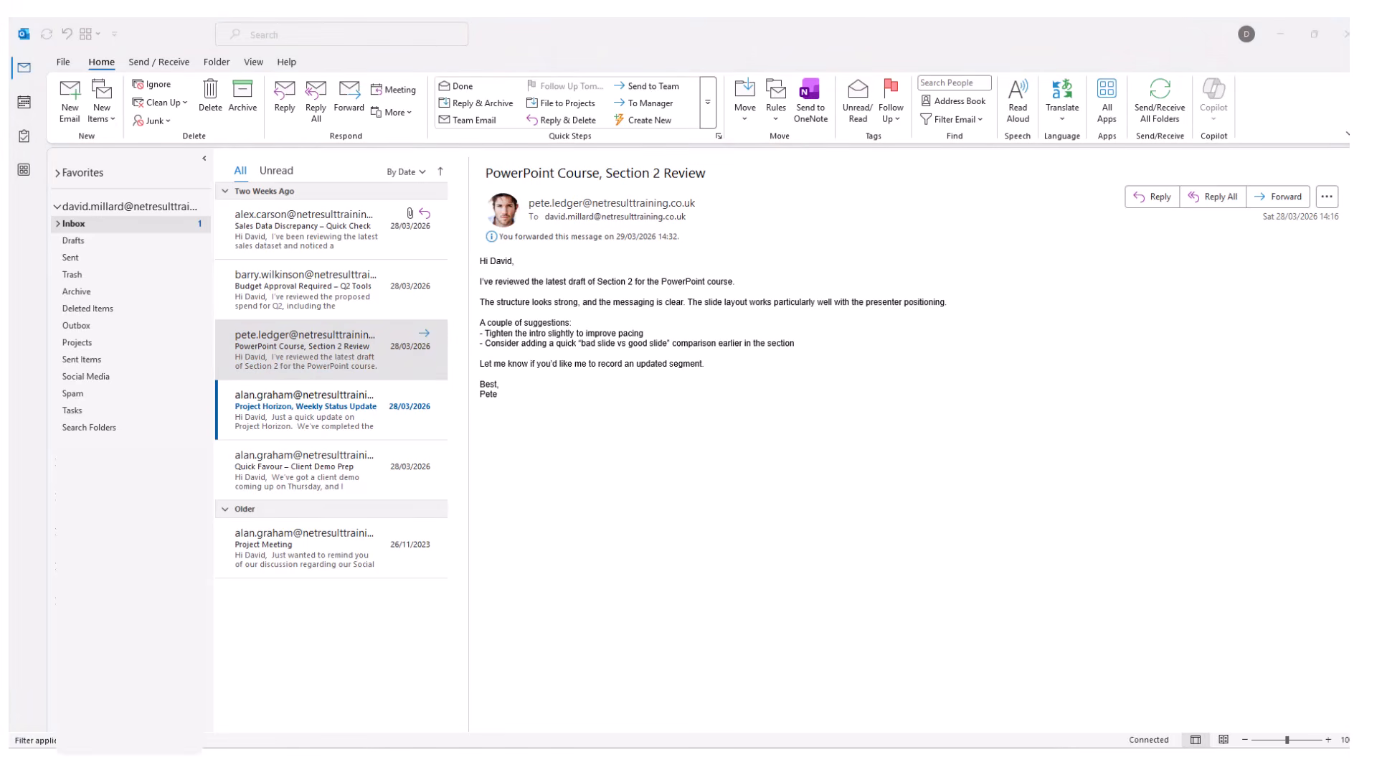
left_click_drag(1035, 100, 494, 19)
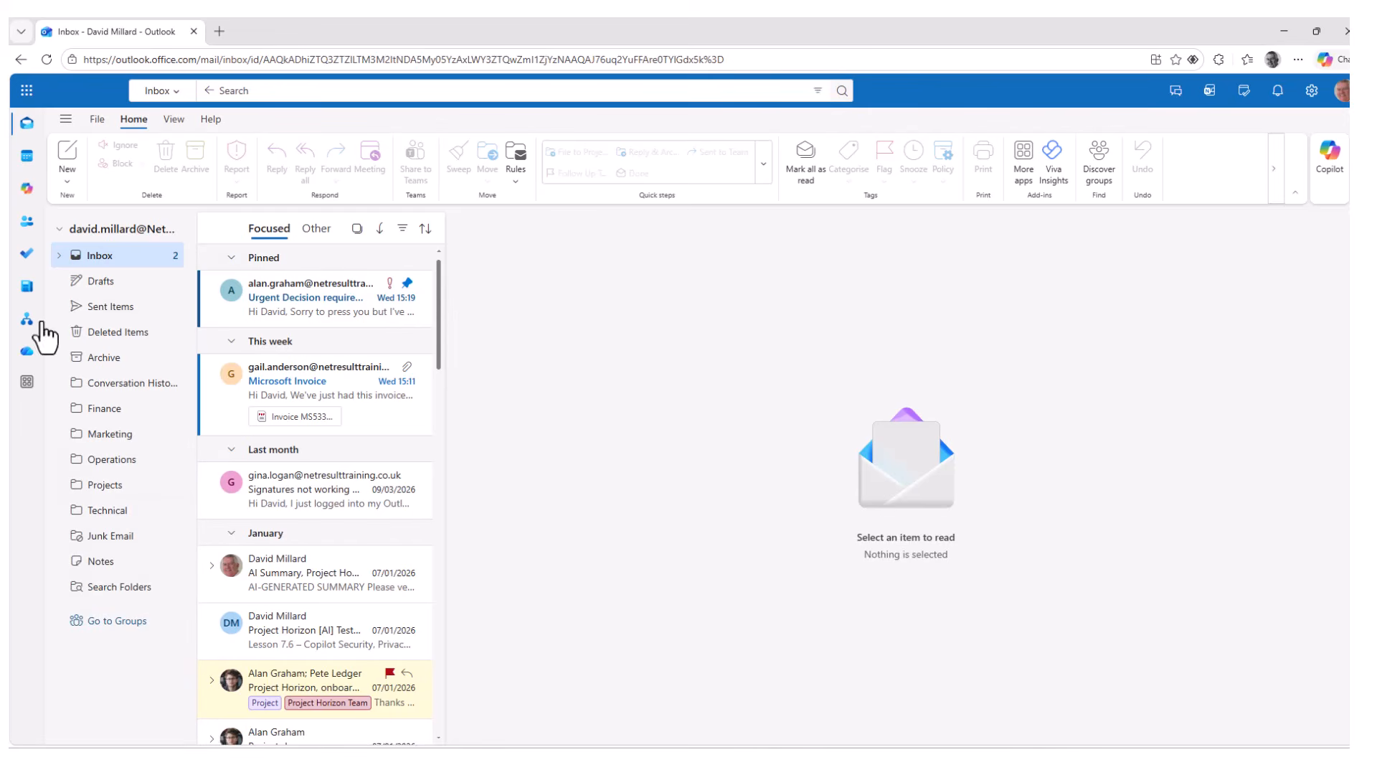
Search the mailbox for Brightwest from a recent suggestion, then clear all advanced search filters.
left_click(228, 91)
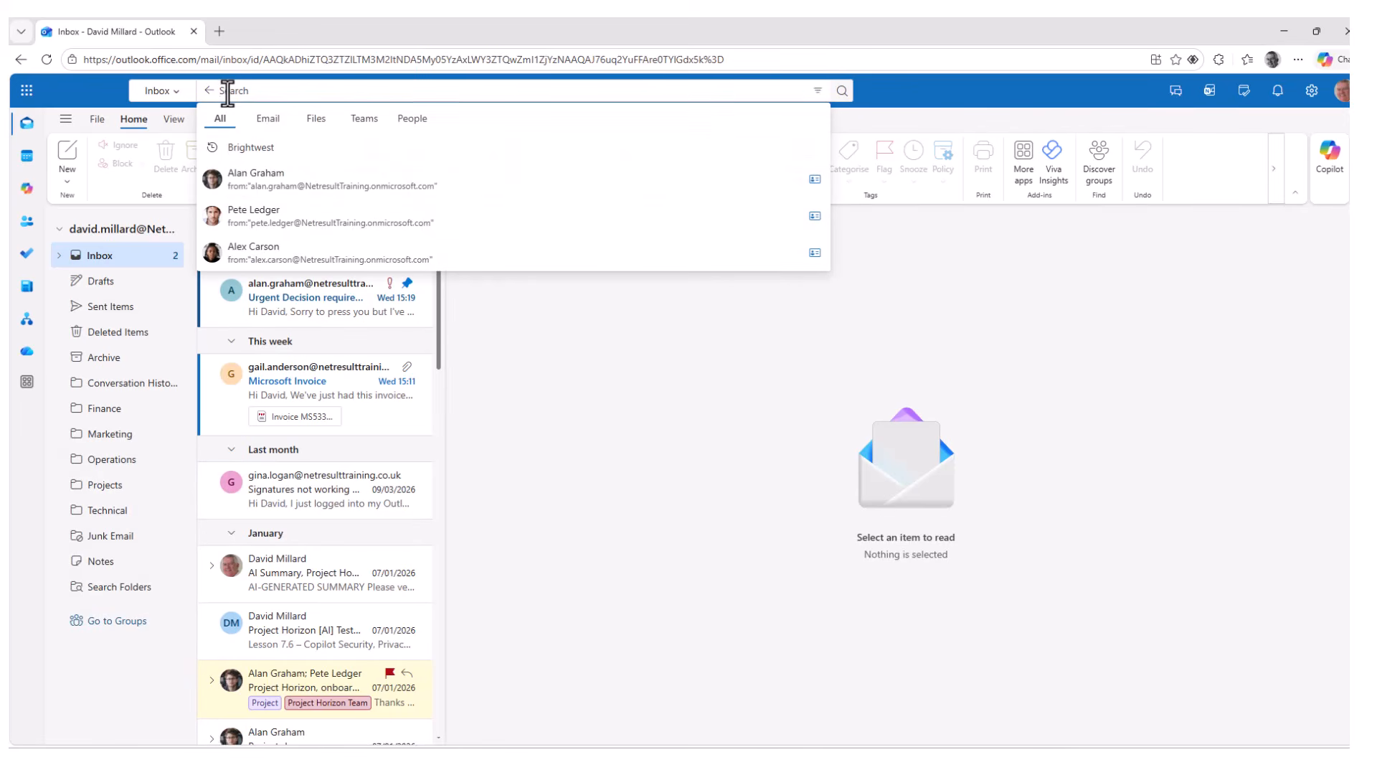
left_click(177, 108)
left_click(264, 149)
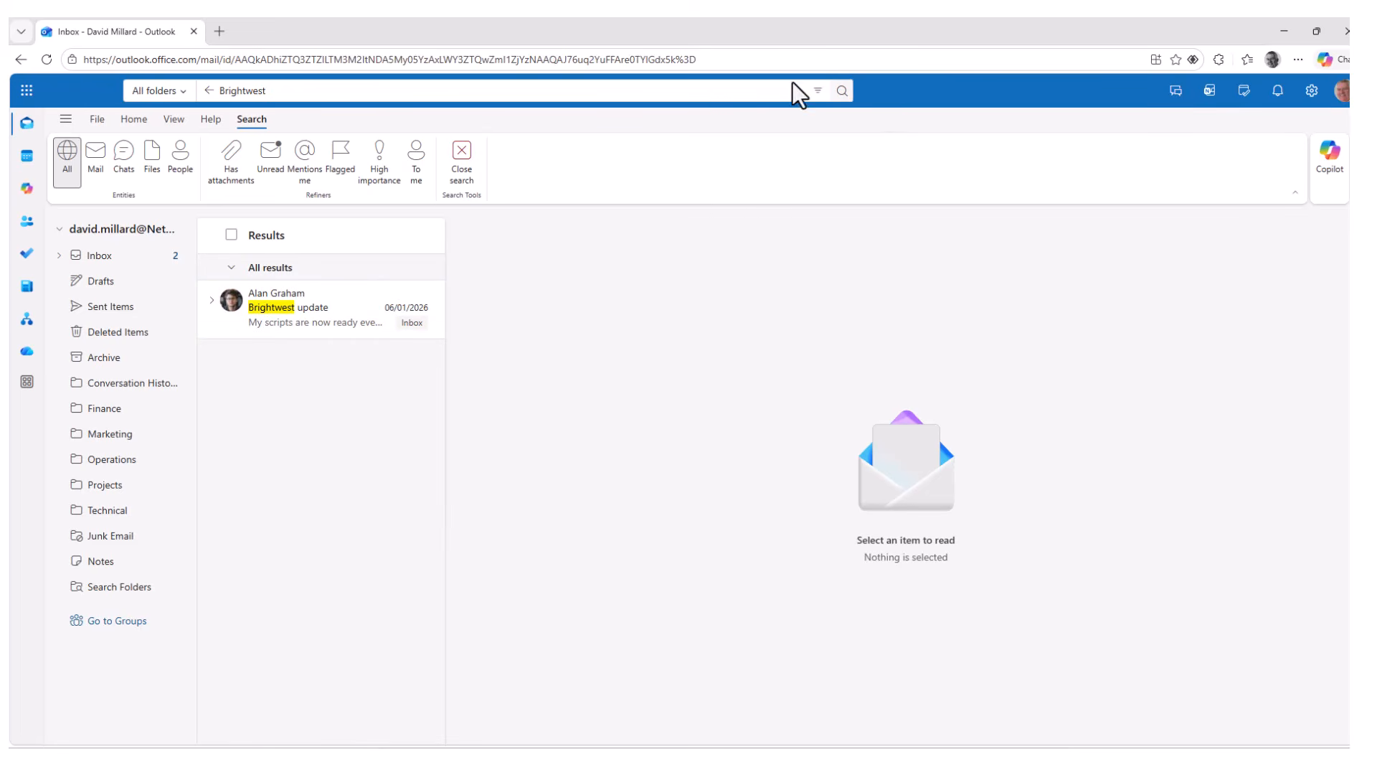
left_click(818, 90)
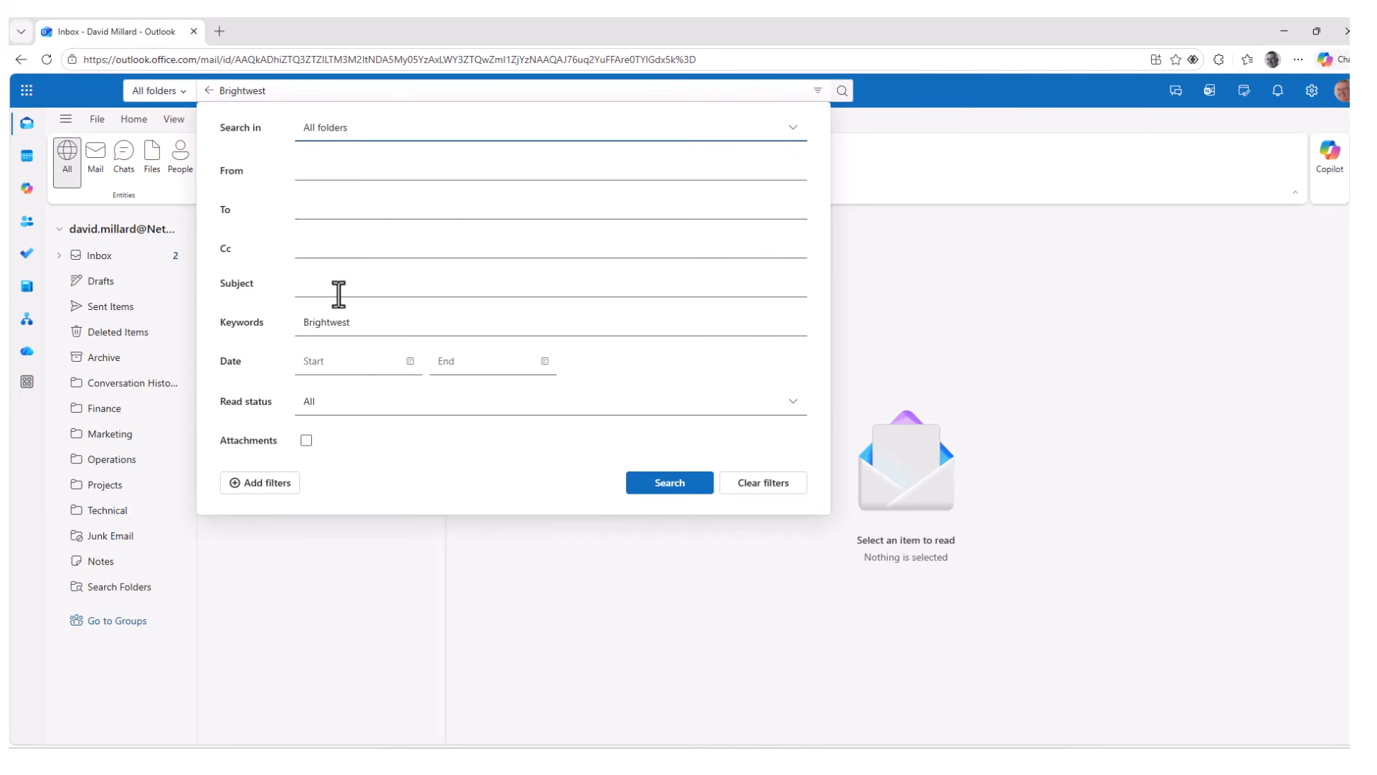
left_click(759, 502)
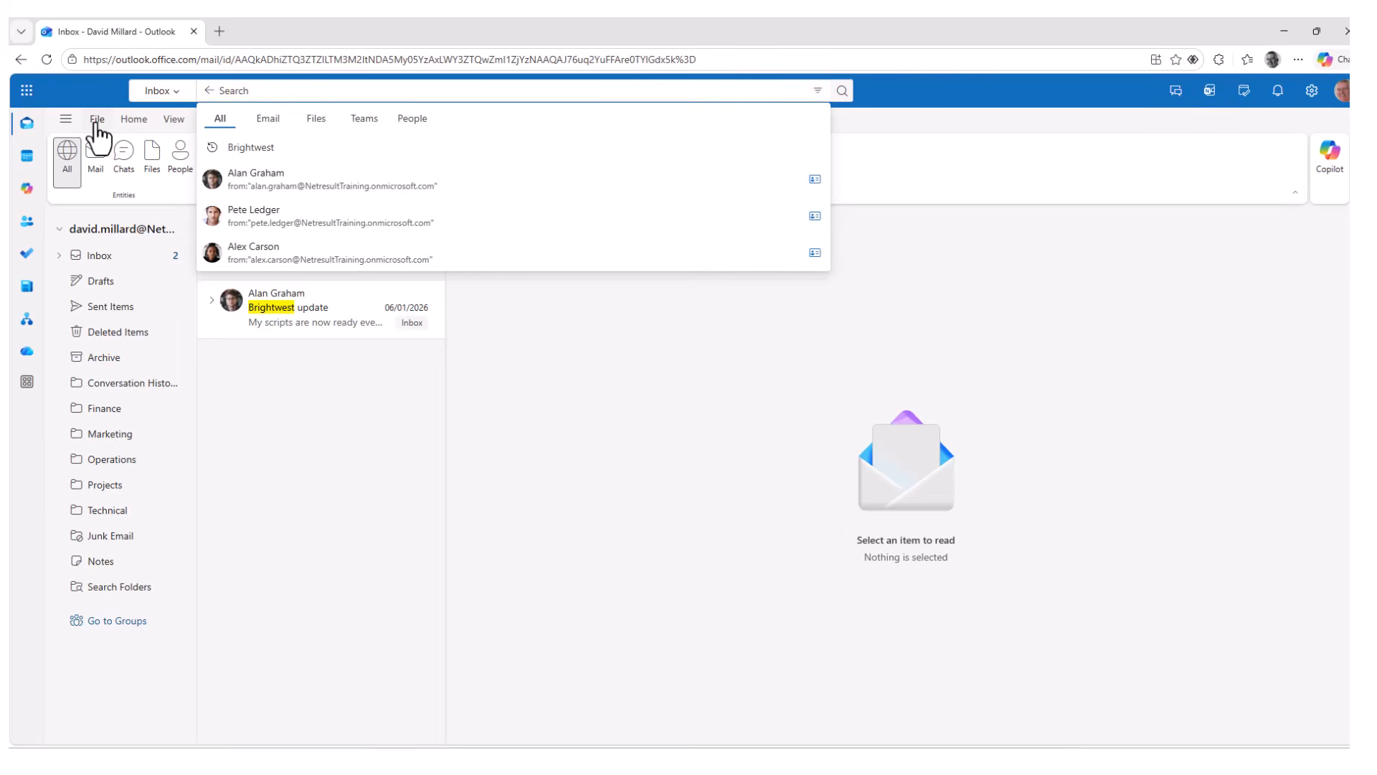
Review the General > Search and Privacy and data pages in Outlook on the web settings.
left_click(98, 126)
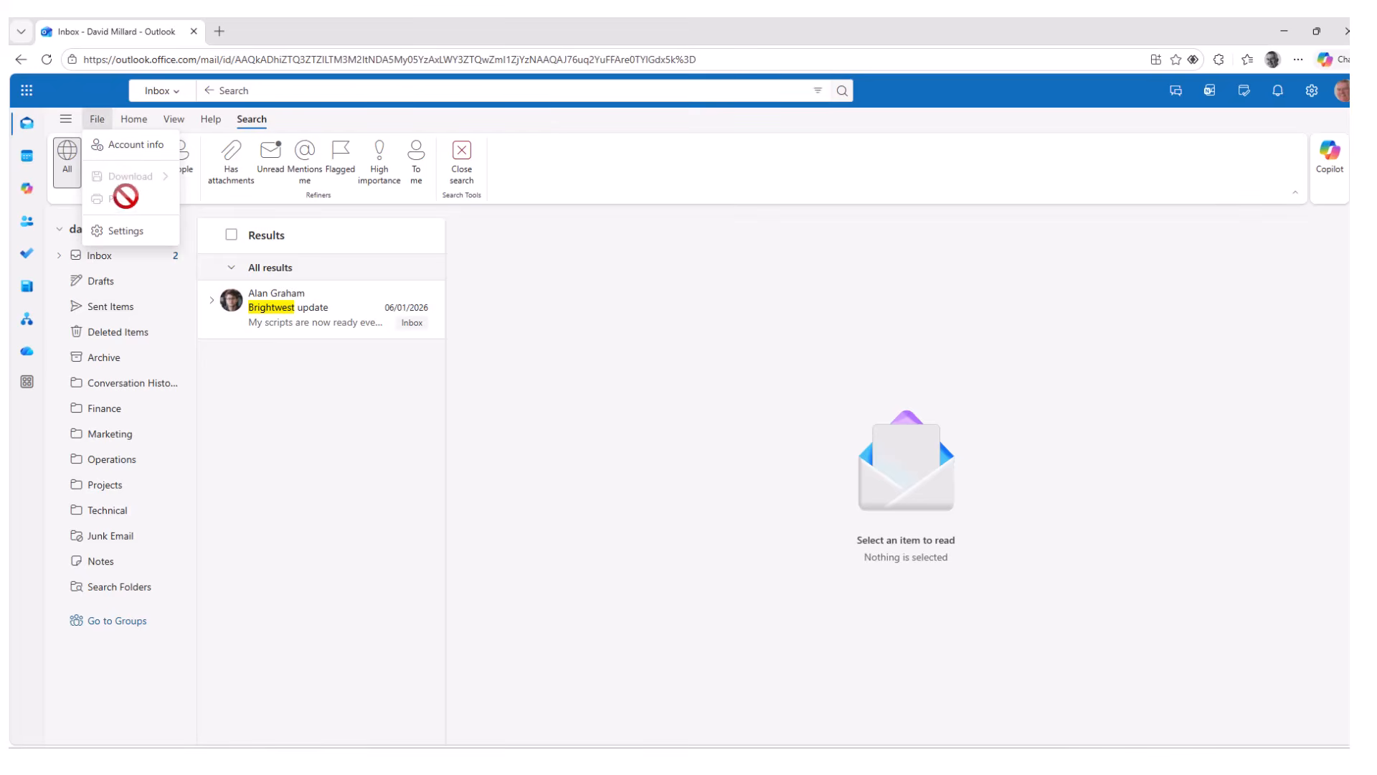
left_click(141, 232)
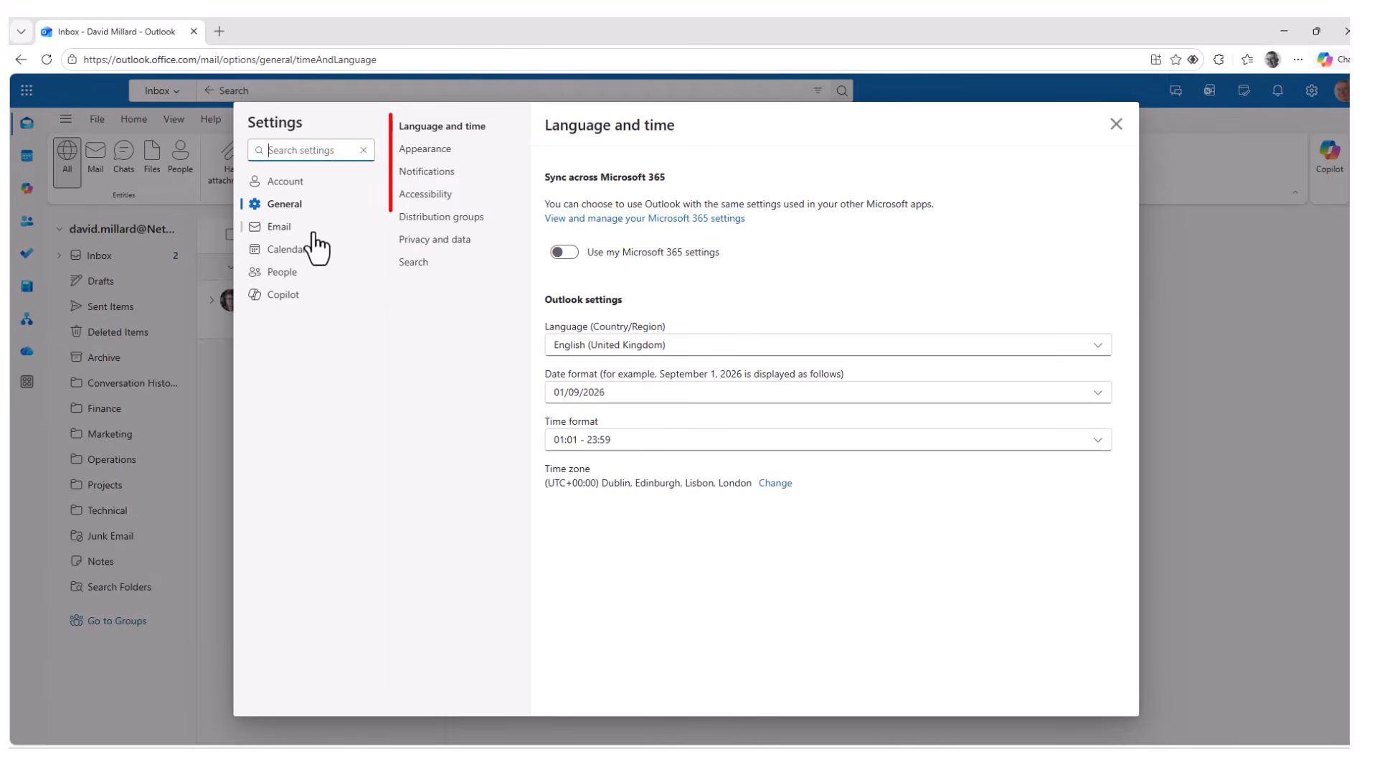
left_click(431, 266)
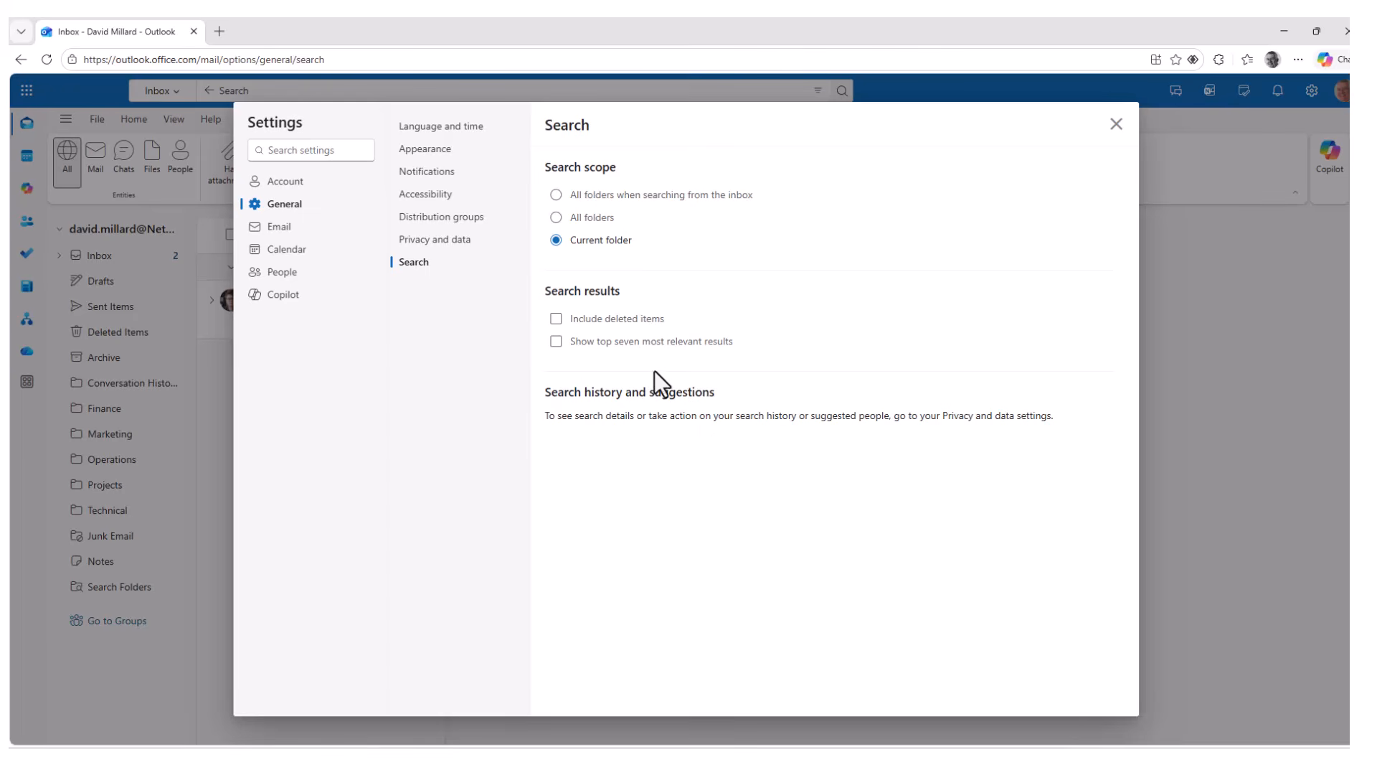
left_click(434, 244)
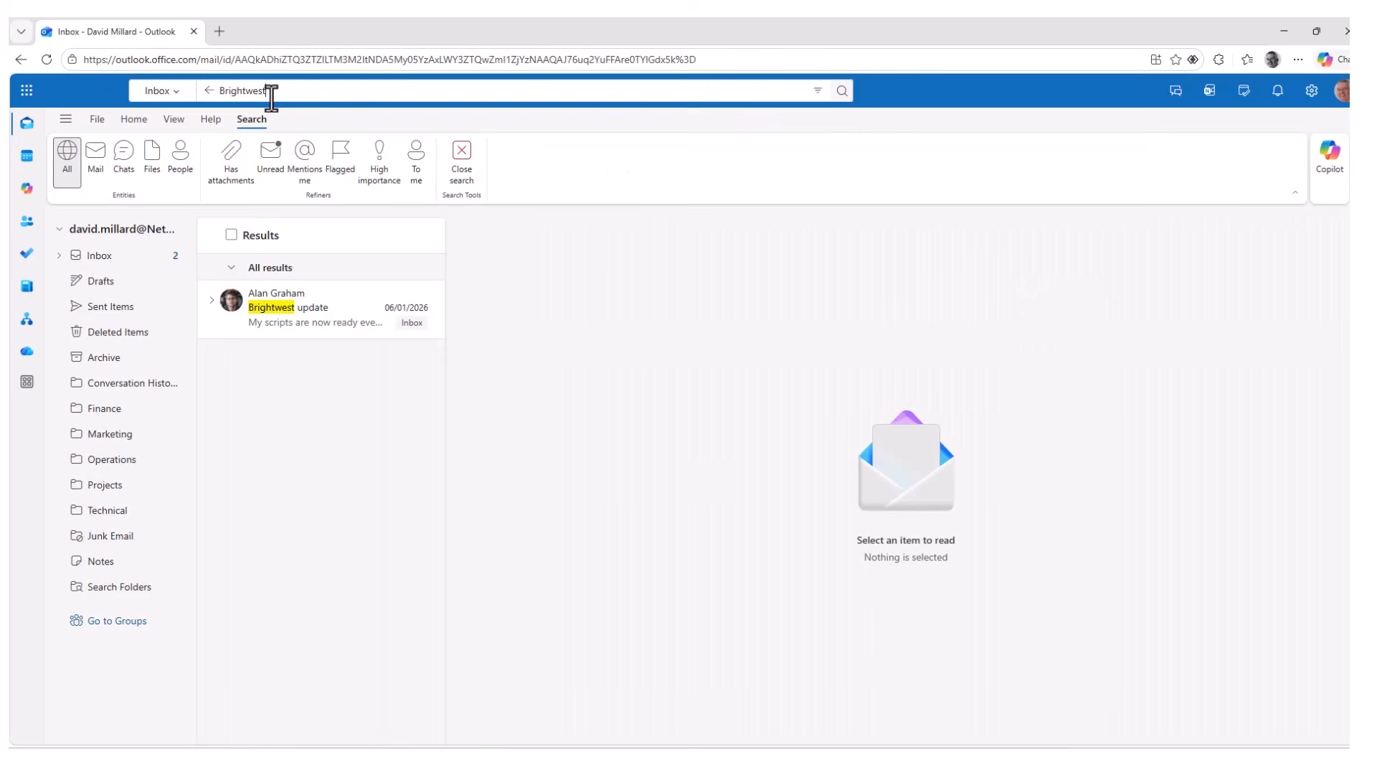
Delete the Brightwest search text and return to the full Inbox list.
left_click(268, 92)
left_click_drag(267, 92, 209, 200)
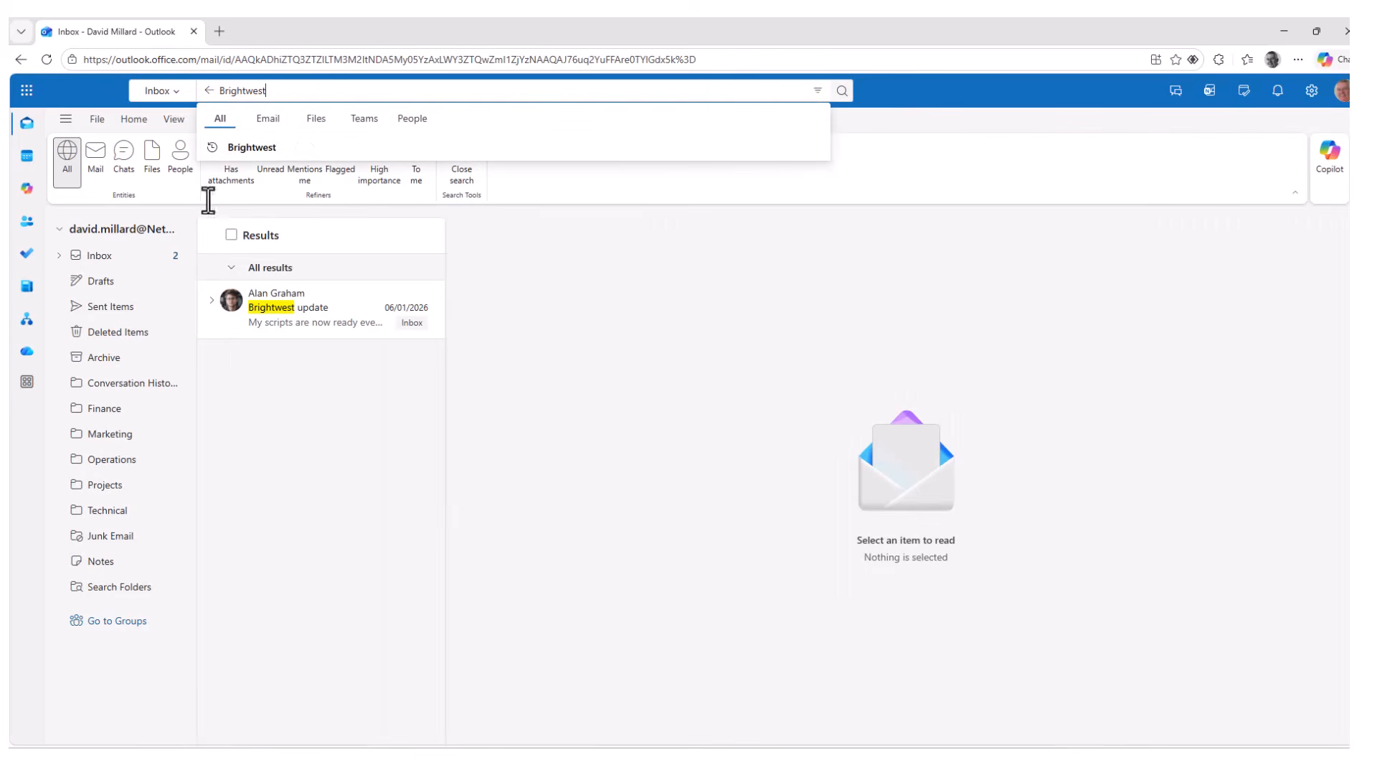
key("Delete")
left_click(110, 268)
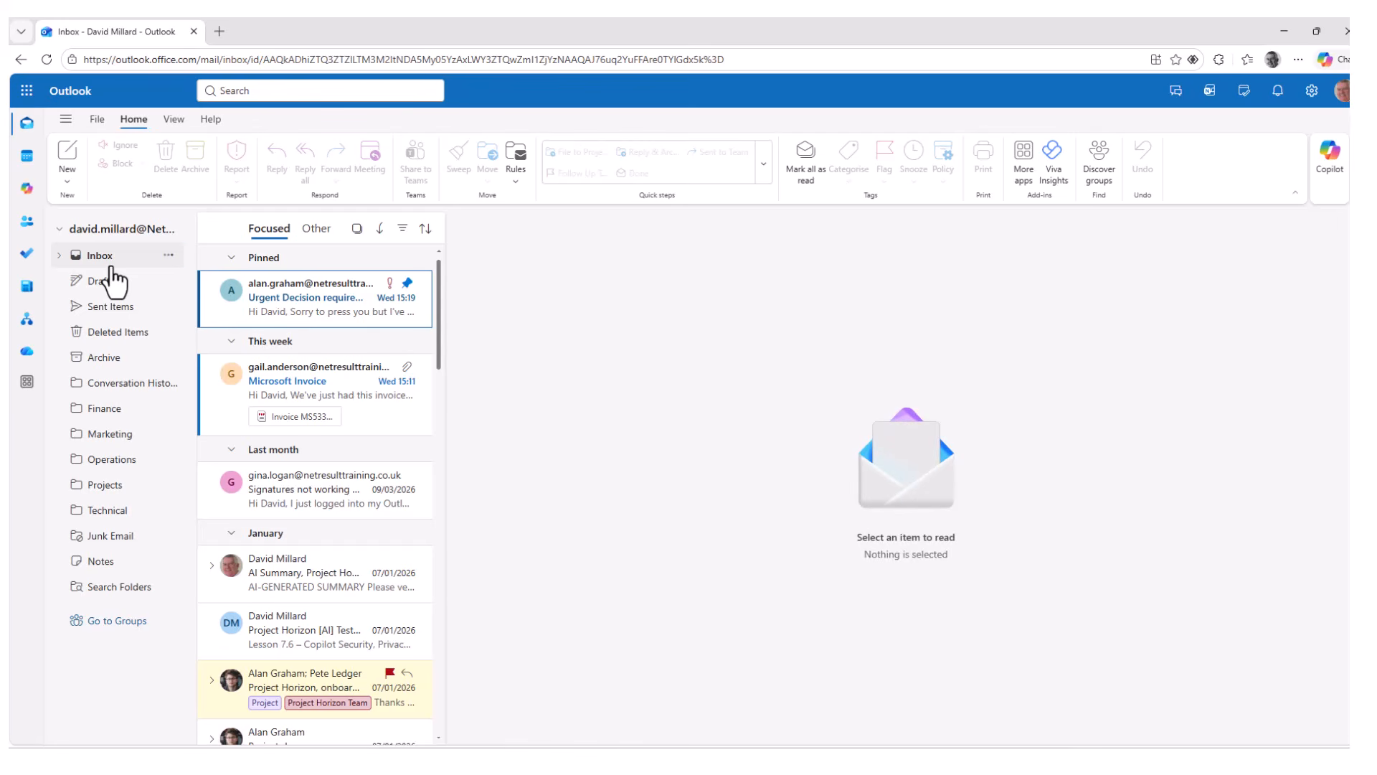